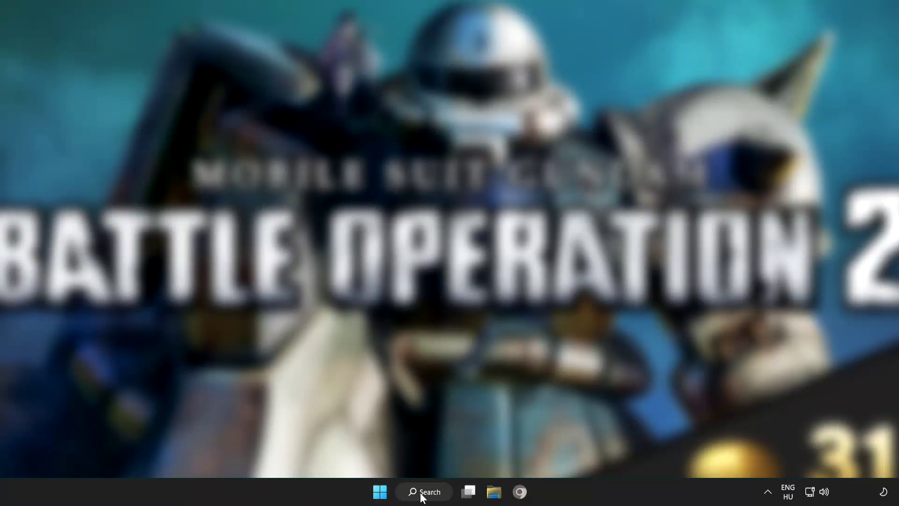
- Open Windows Search and look up 'device manager'
left_click(425, 492)
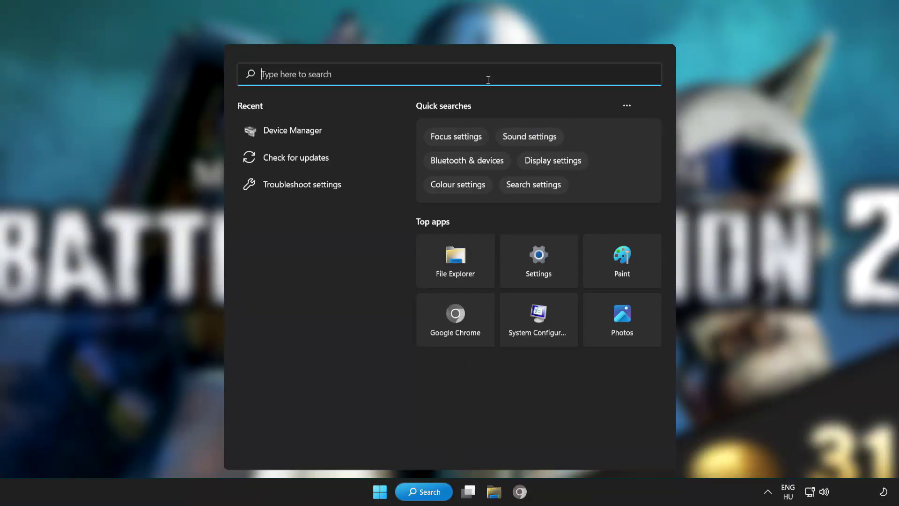
type("dev")
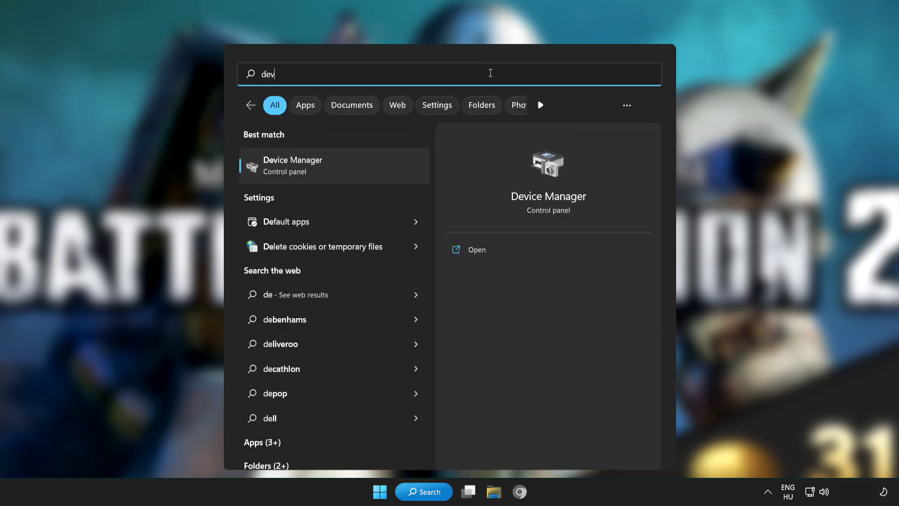
type("ice manager")
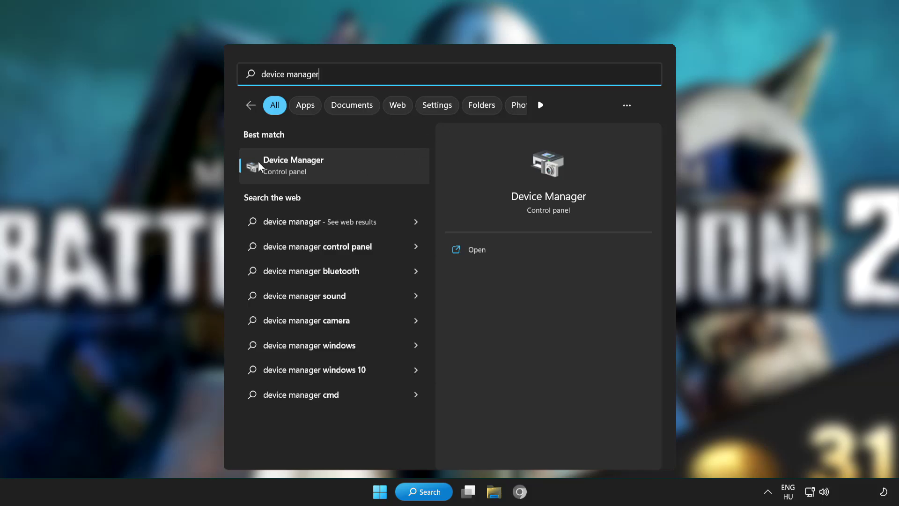
- Open Device Manager maximized and select the VMware SVGA 3D display adapter
left_click(372, 164)
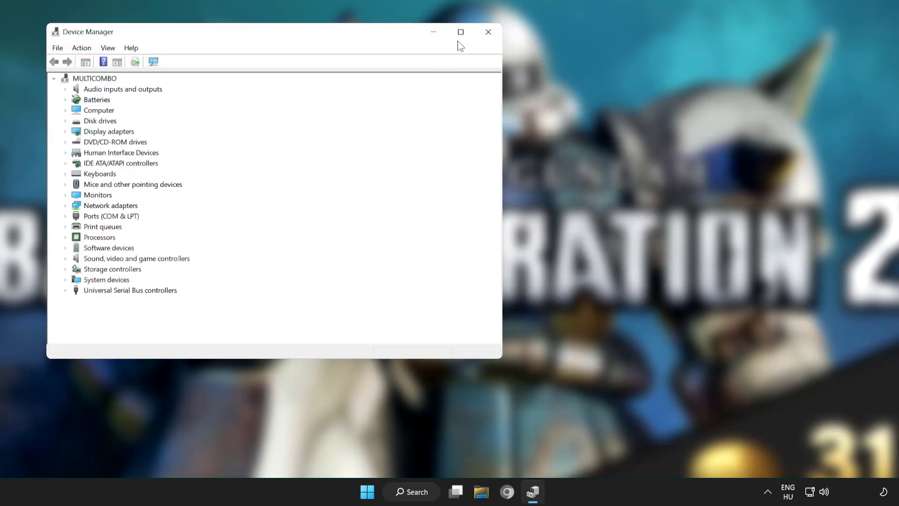
left_click(460, 32)
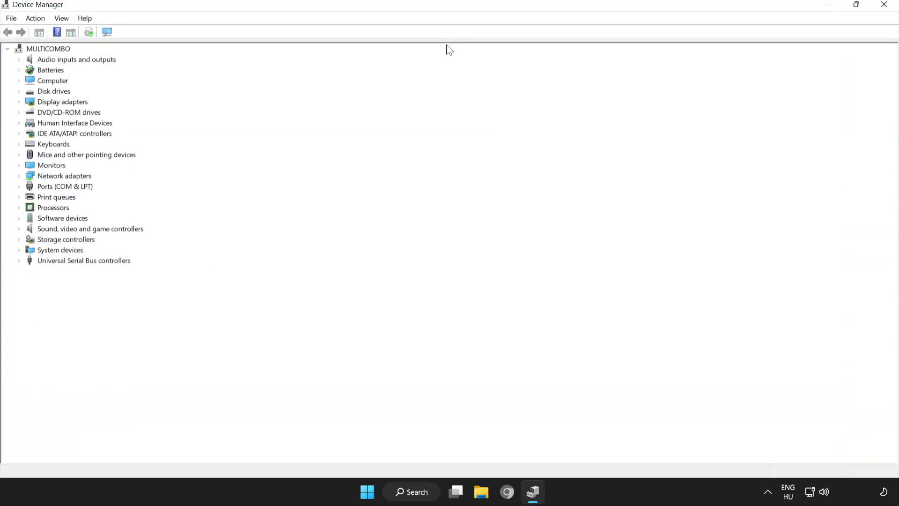
left_click(62, 102)
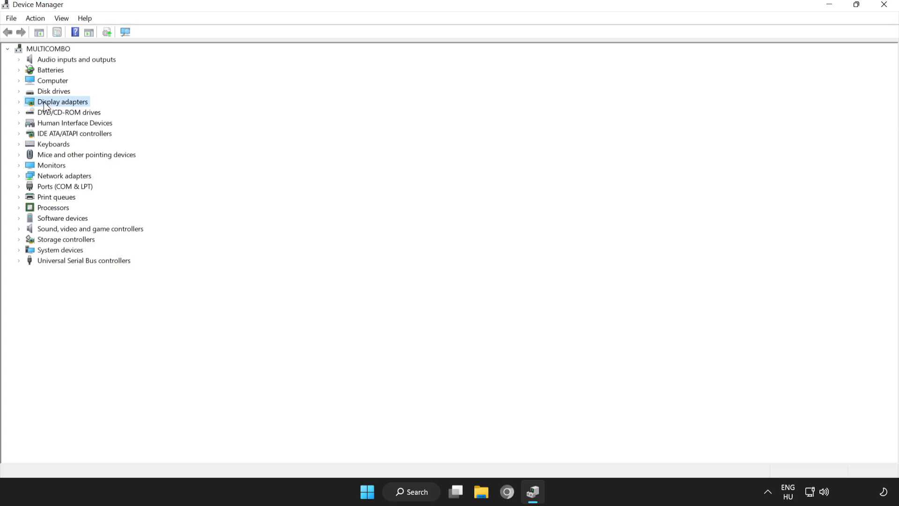
left_click(18, 103)
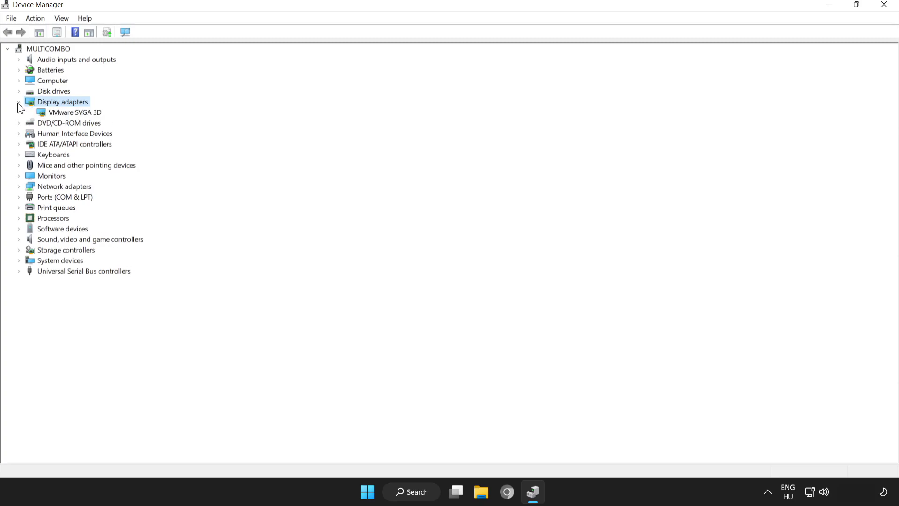
left_click(57, 114)
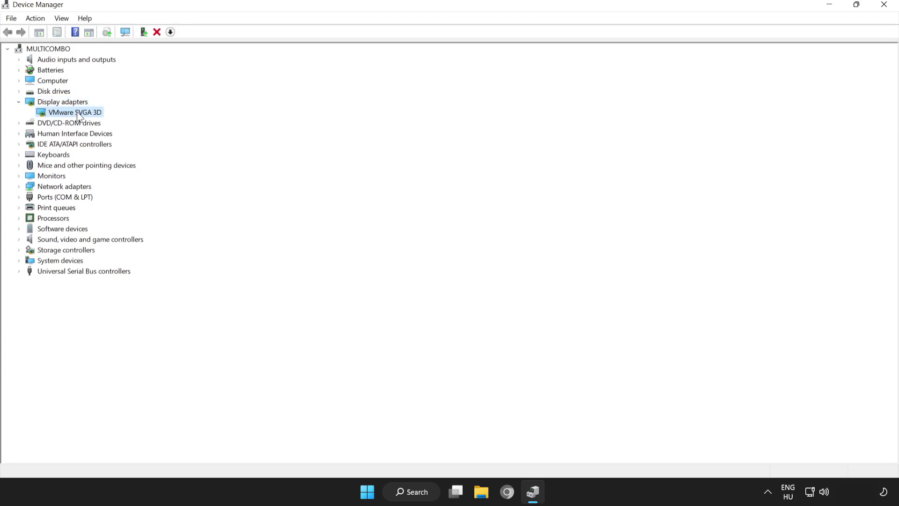
- Search automatically for a VMware SVGA 3D driver, dismiss the result, and close Device Manager
right_click(66, 111)
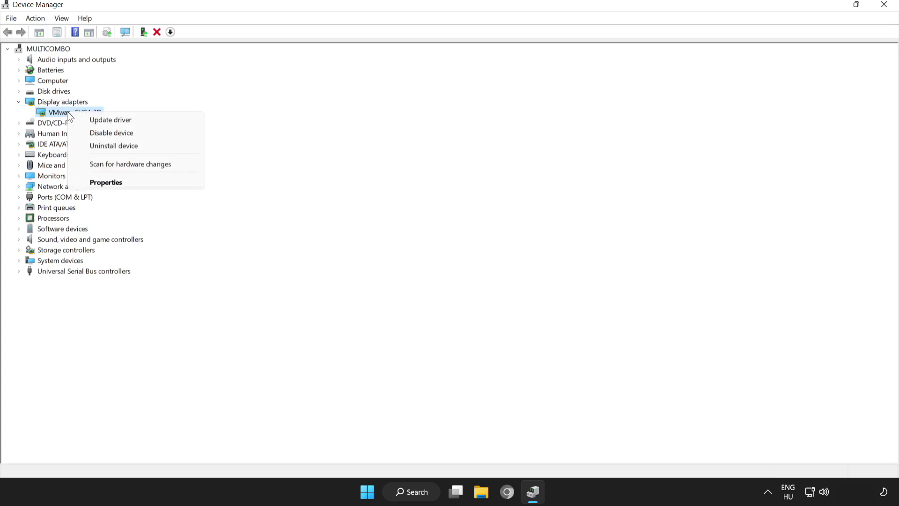
left_click(110, 119)
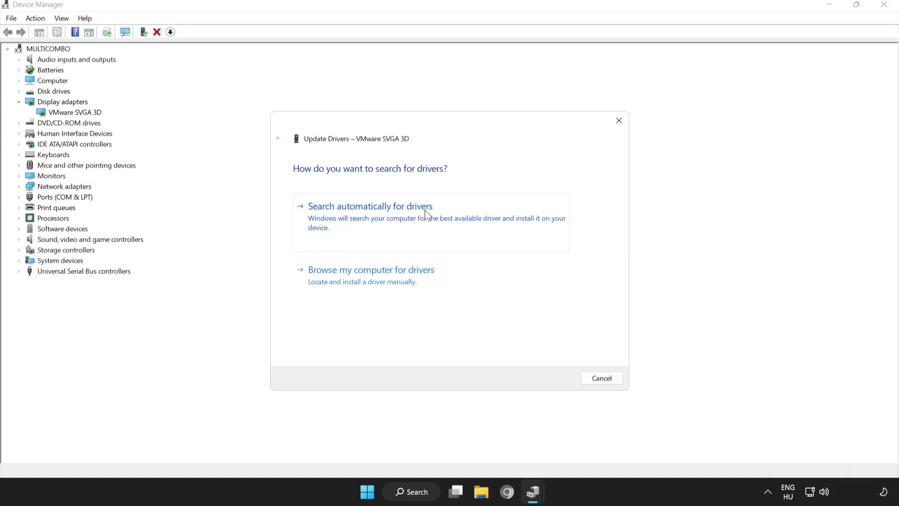
left_click(383, 212)
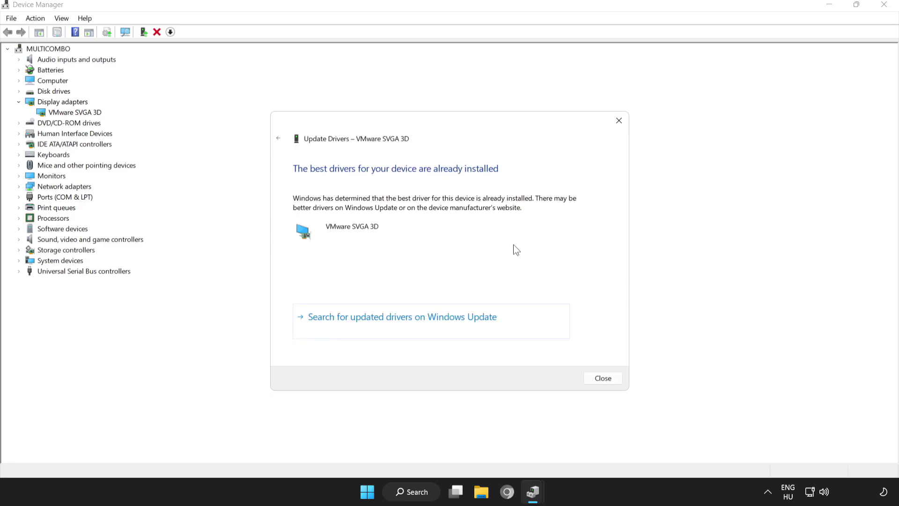
left_click(603, 378)
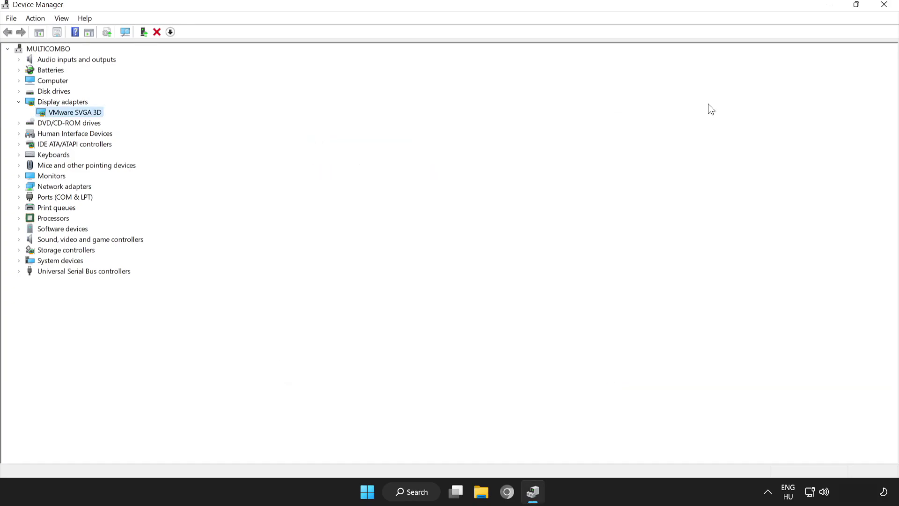
left_click(884, 8)
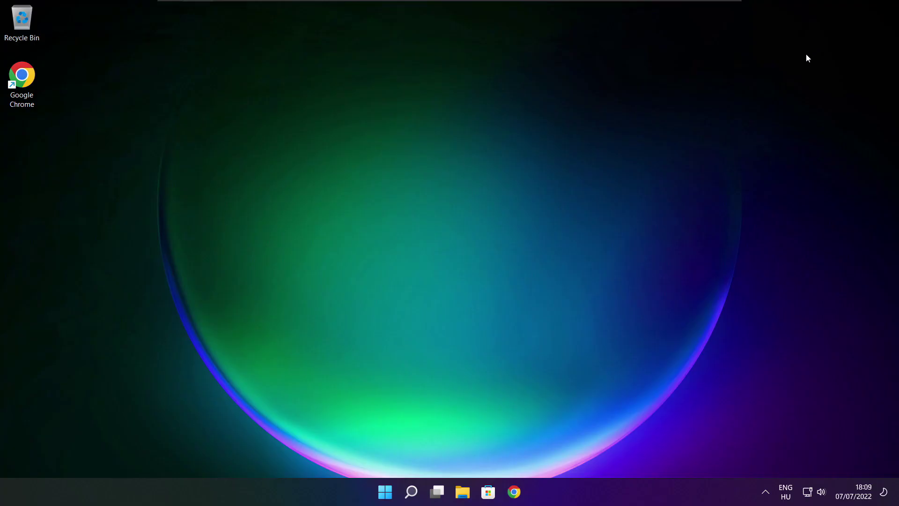
- Open 'edit power plan' from search and select the High performance power plan
left_click(412, 493)
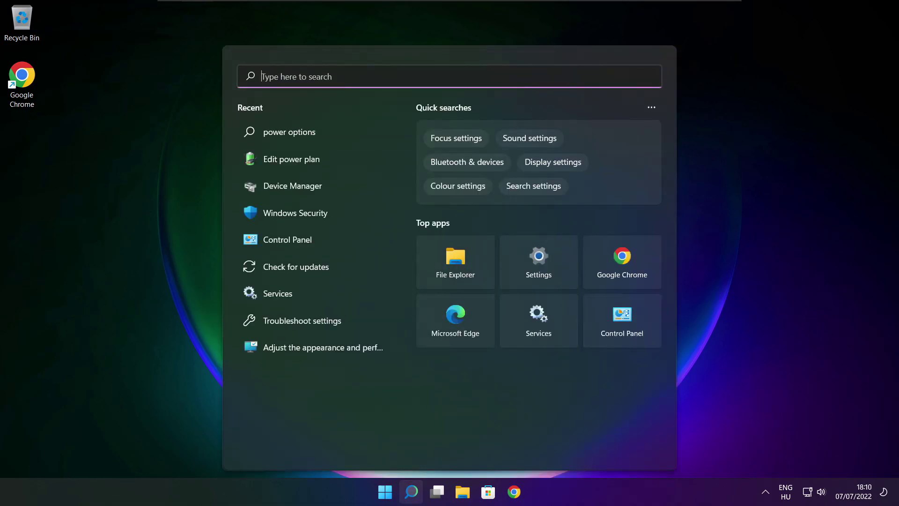
type("edit")
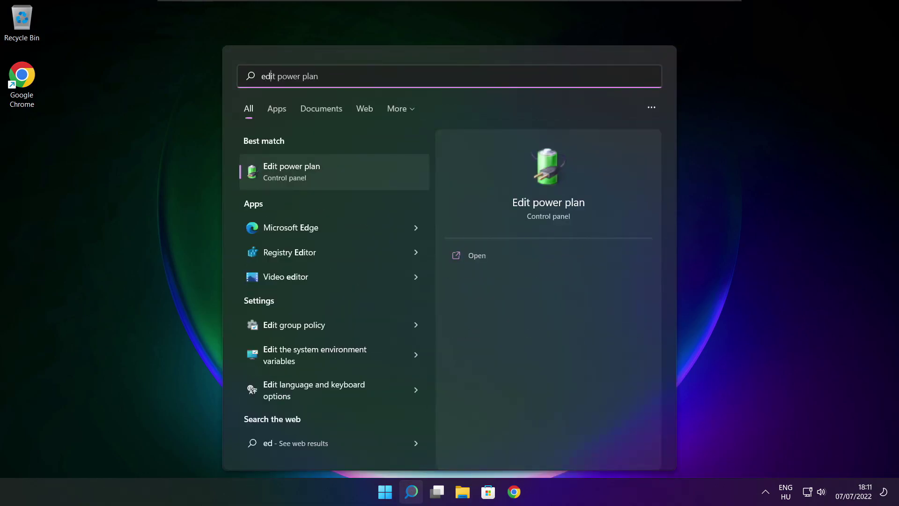
type(" power plan")
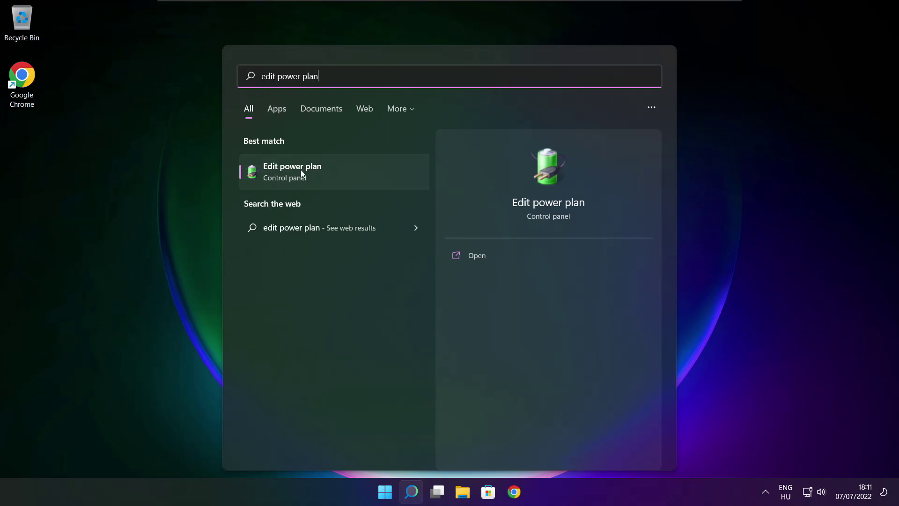
left_click(352, 178)
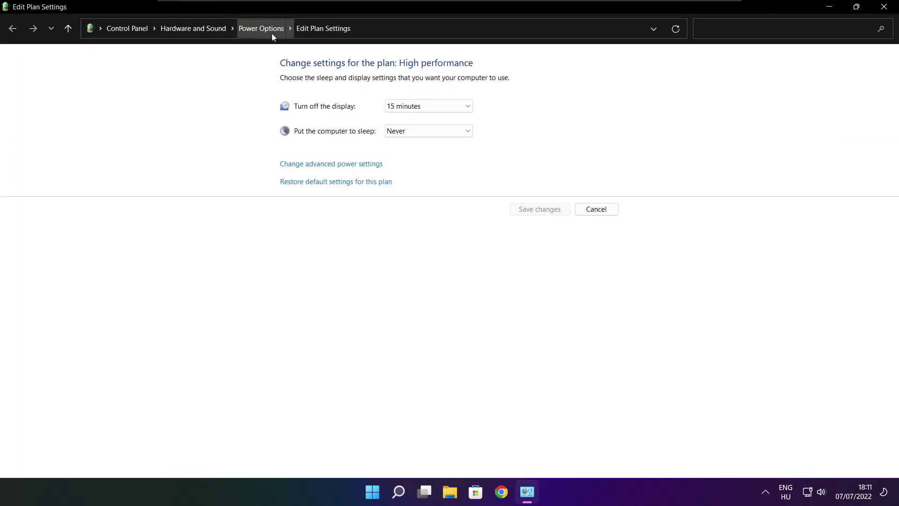
left_click(267, 34)
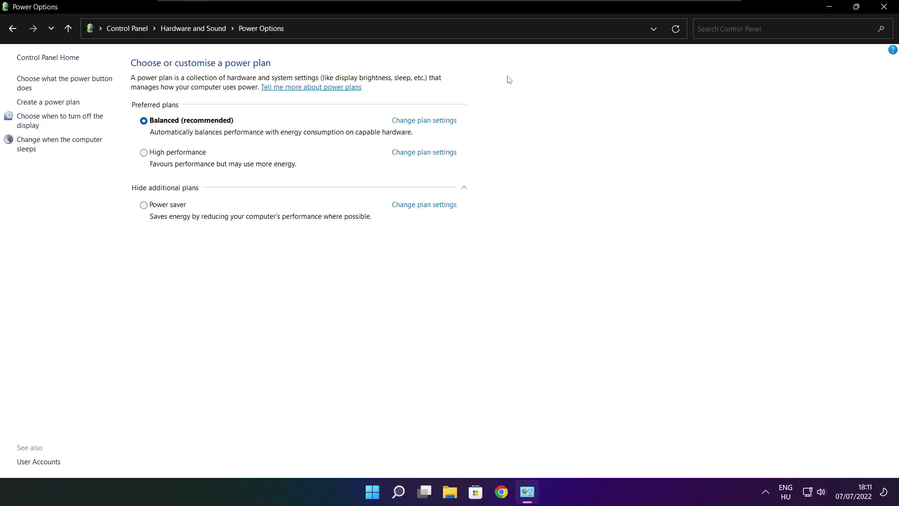
mouse_move(177, 153)
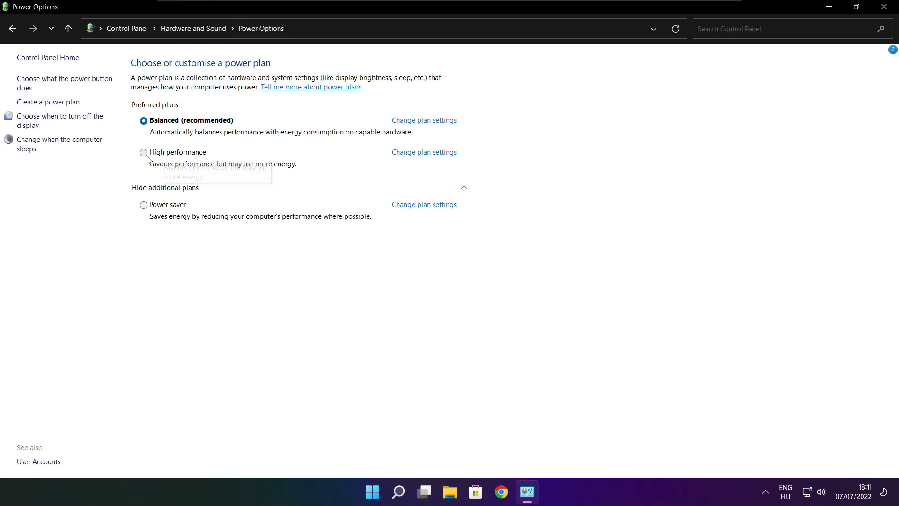
left_click(187, 156)
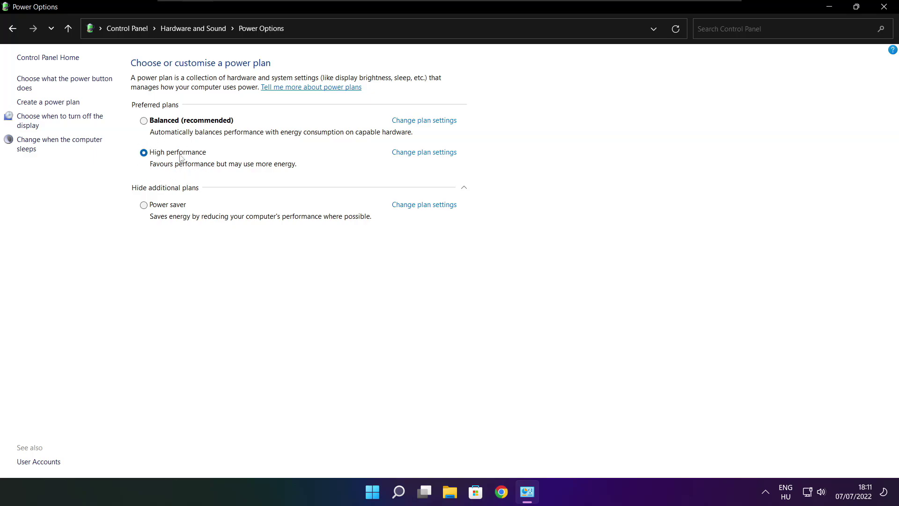
- Close Power Options and open Game Mode settings from Windows Search
left_click(887, 7)
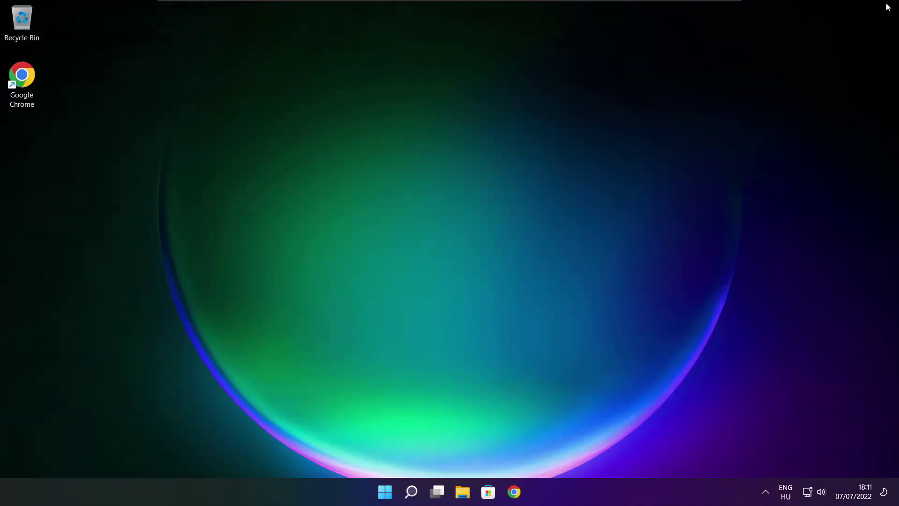
right_click(412, 491)
left_click(411, 493)
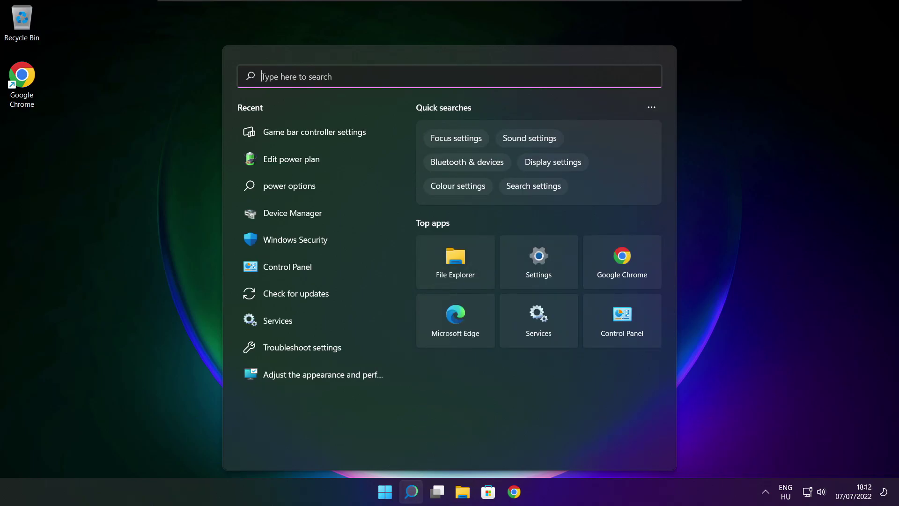
type("game m")
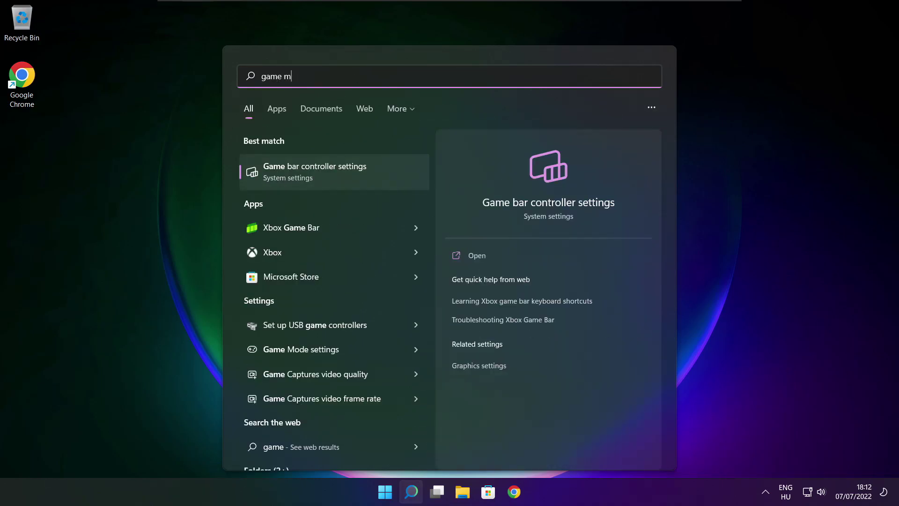
type("ode")
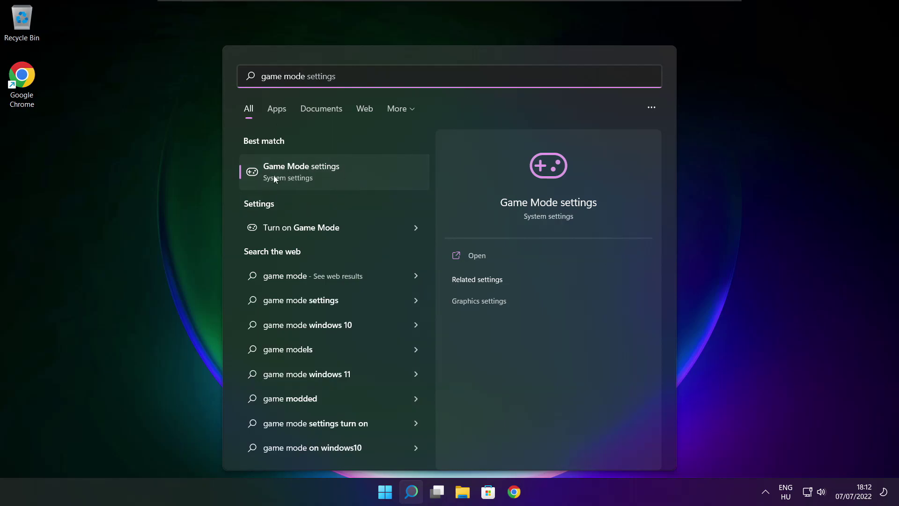
left_click(356, 171)
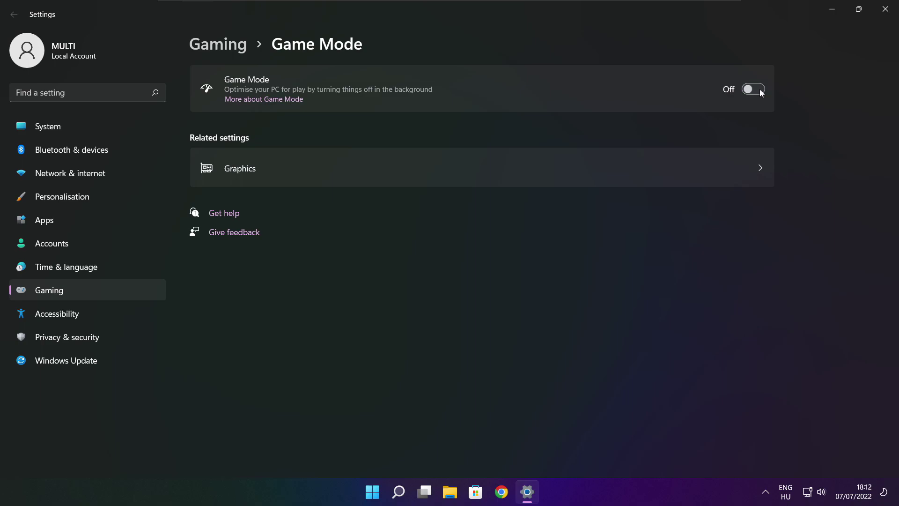
- Turn off the controller-button shortcut in Gaming > Xbox Game Bar and close Settings
left_click(222, 49)
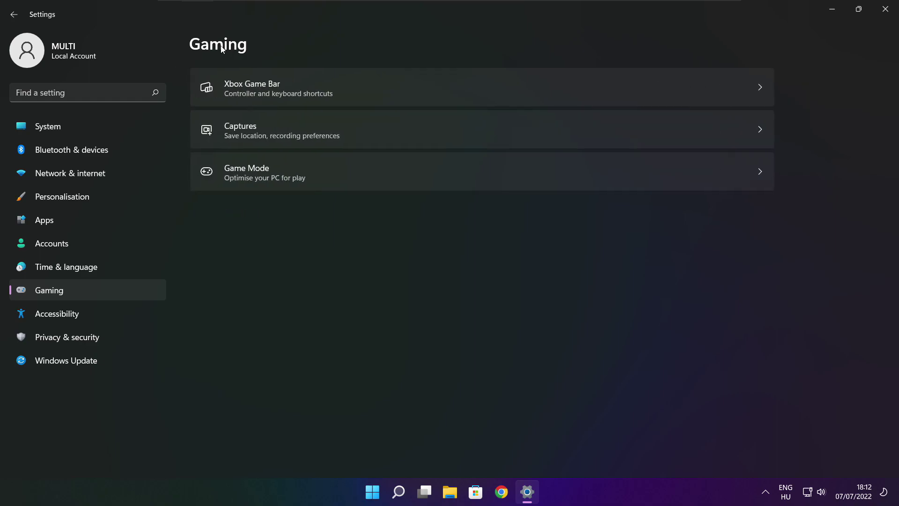
left_click(366, 95)
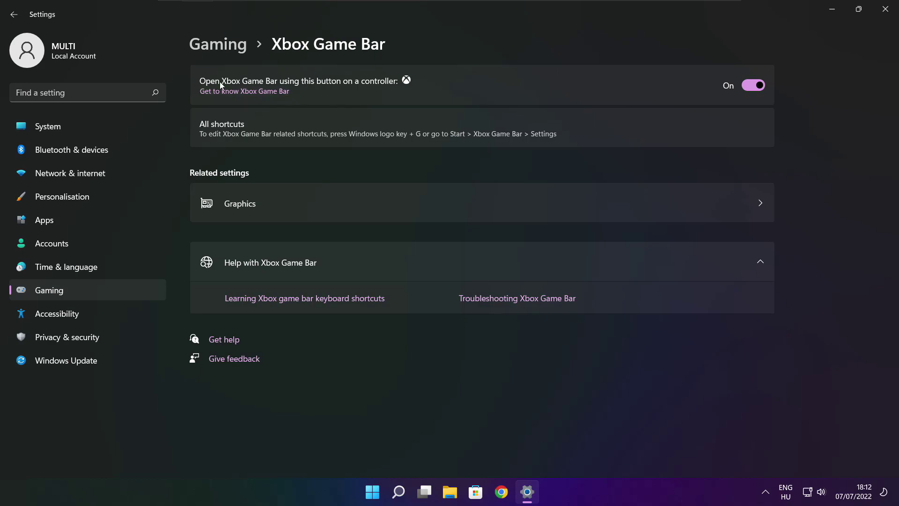
left_click(747, 86)
left_click(886, 13)
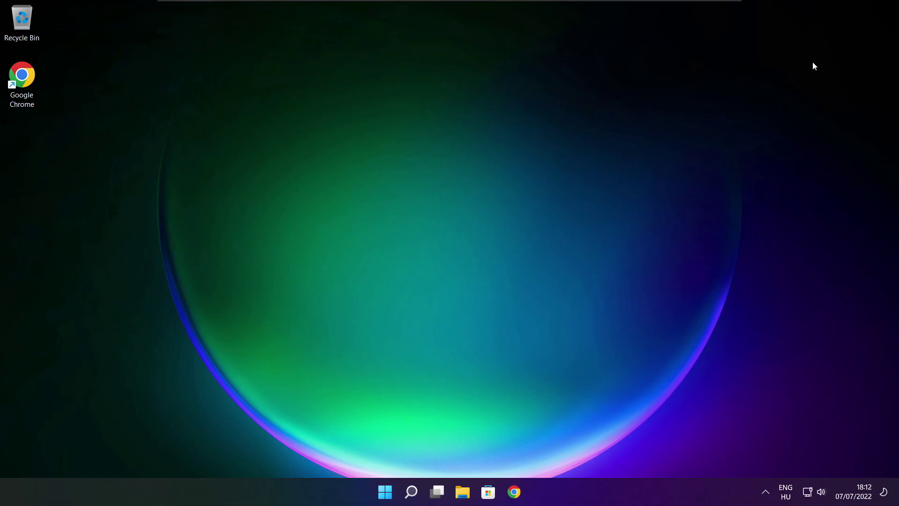
- Open Task Manager's Startup apps list and disable Cortana
right_click(385, 492)
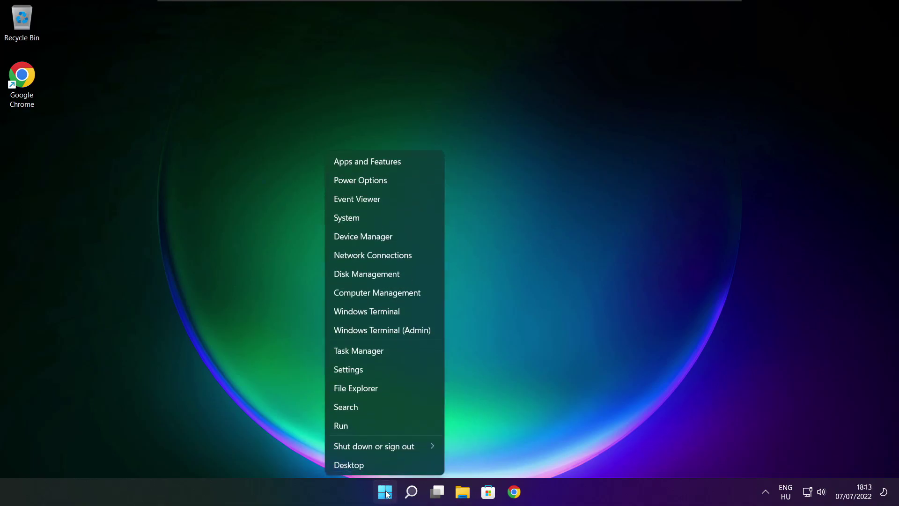
left_click(386, 350)
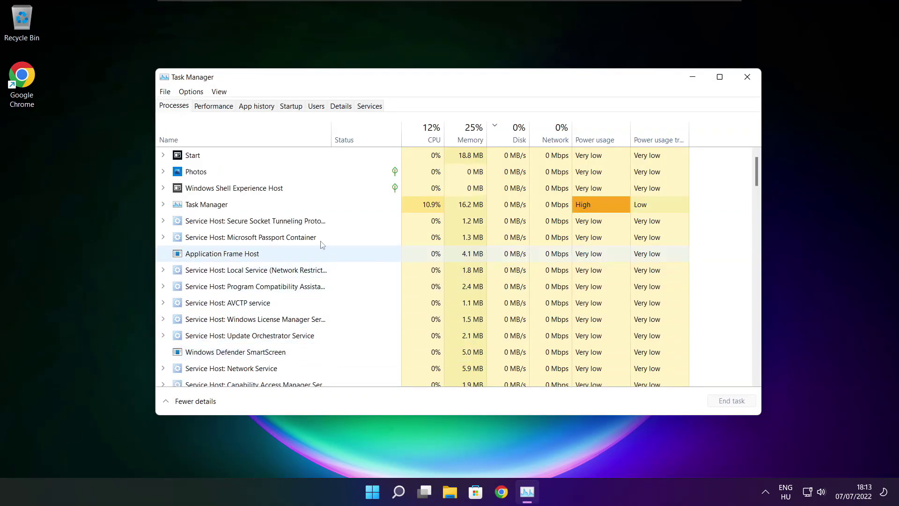
left_click(291, 107)
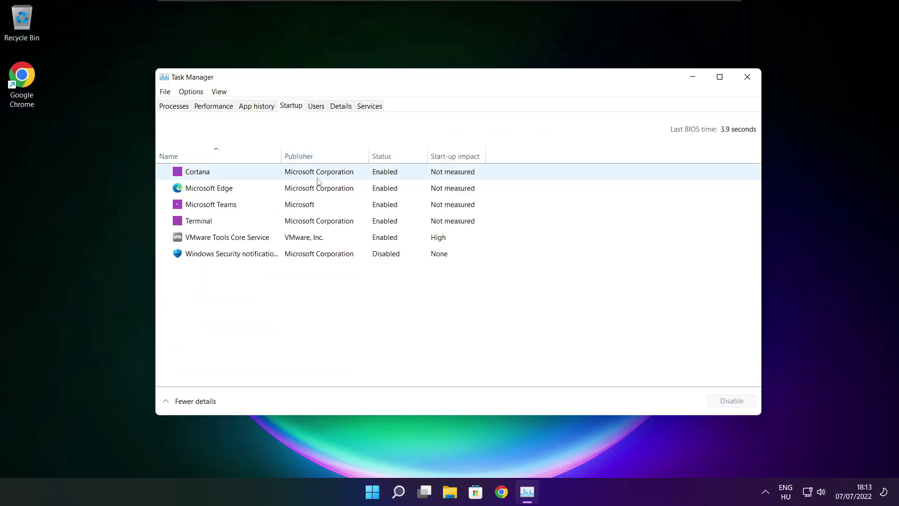
left_click(345, 175)
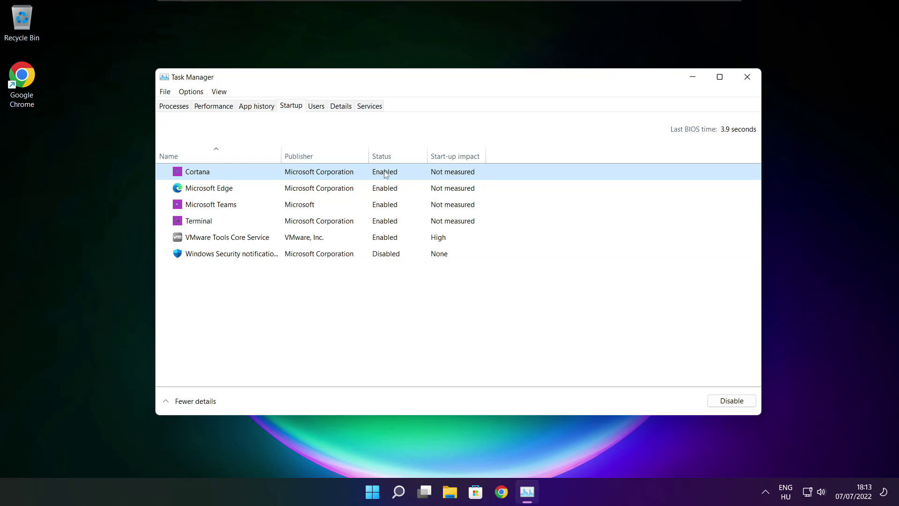
left_click(731, 400)
- Disable Microsoft Edge, Microsoft Teams and Terminal at start-up, then close Task Manager
left_click(231, 189)
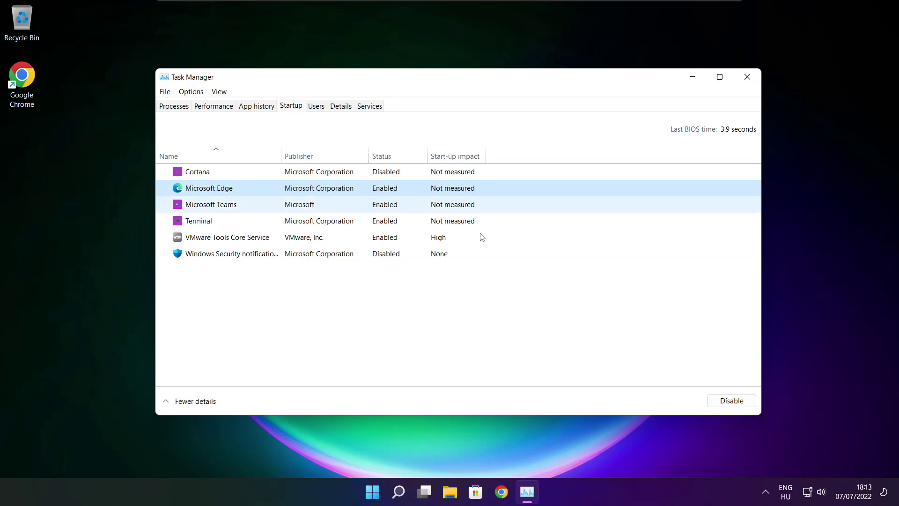
left_click(731, 400)
left_click(421, 204)
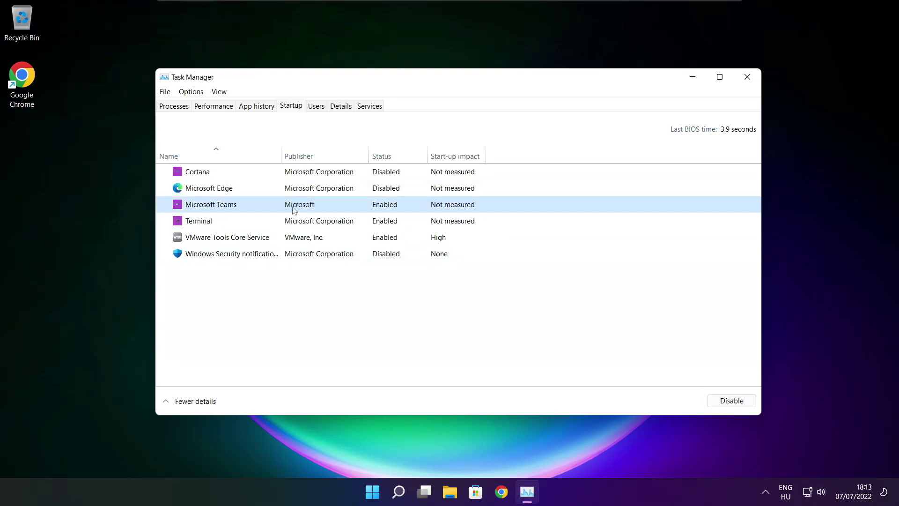
left_click(745, 411)
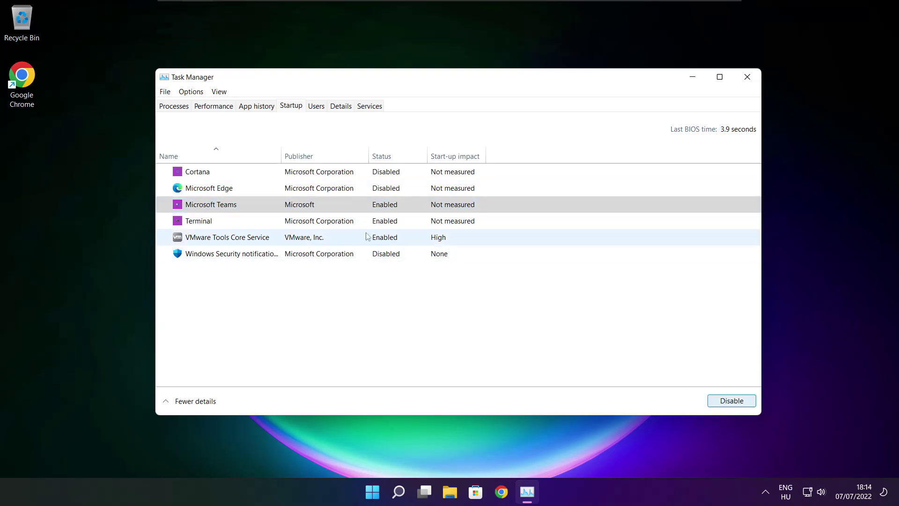
left_click(339, 224)
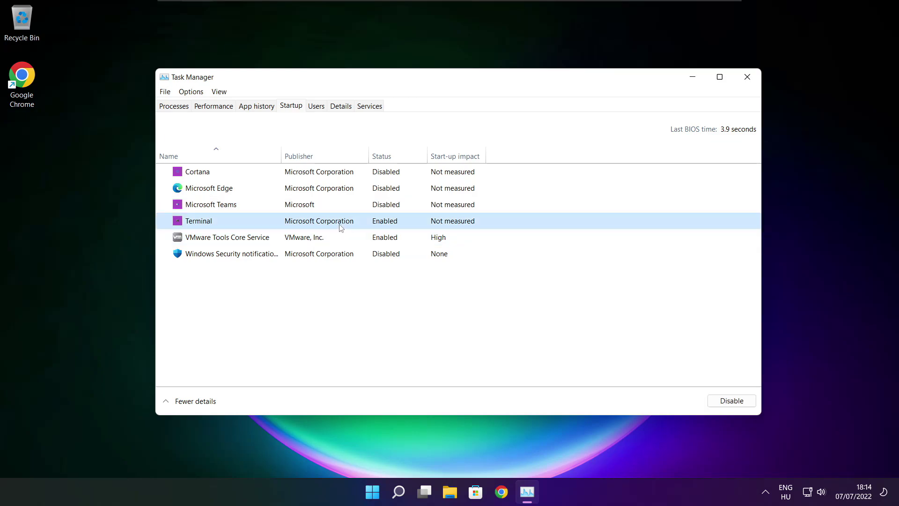
left_click(737, 402)
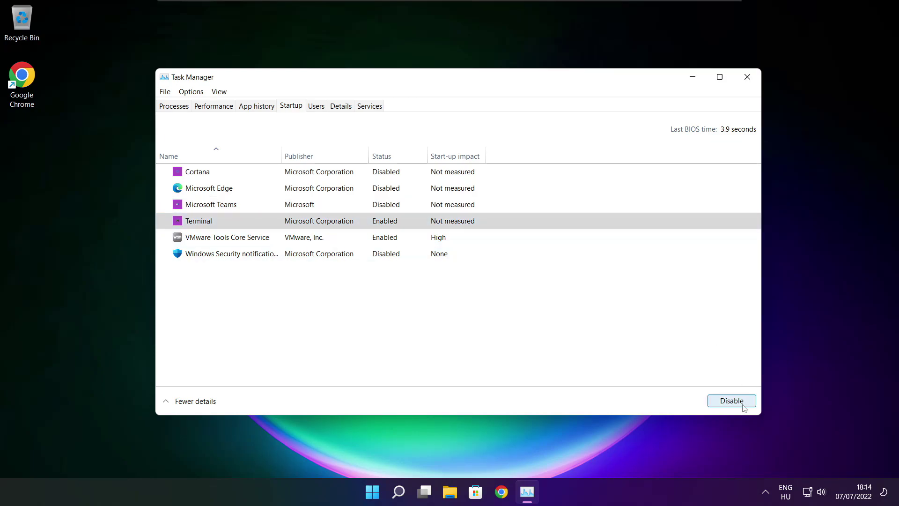
left_click(407, 220)
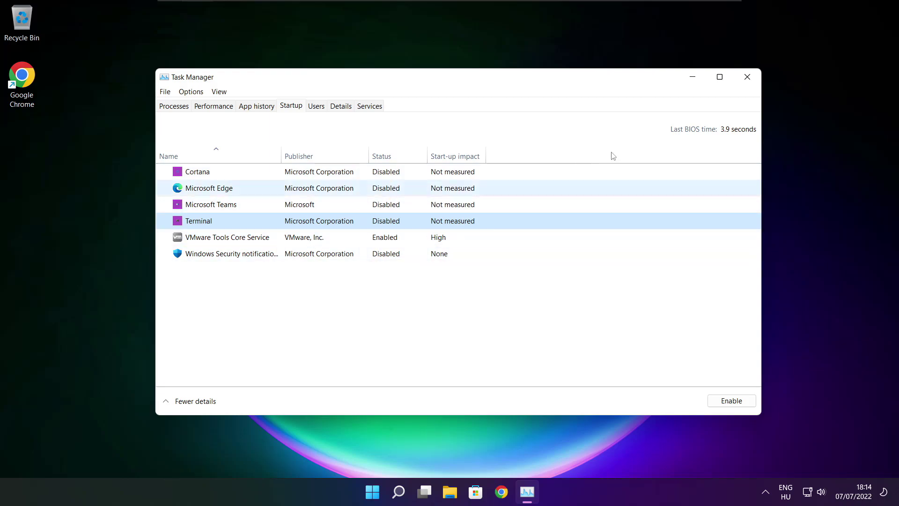
left_click(747, 77)
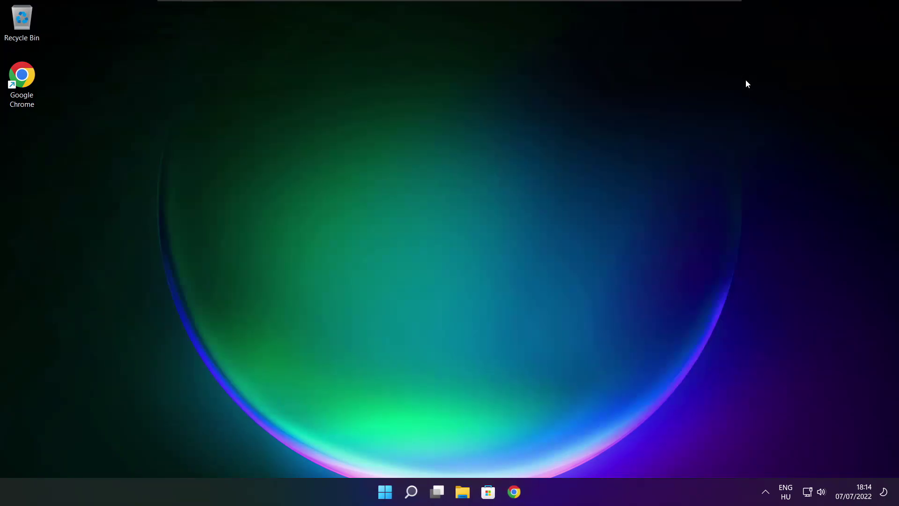
- Search 'optimise' and launch Defragment and Optimise Drives
right_click(410, 492)
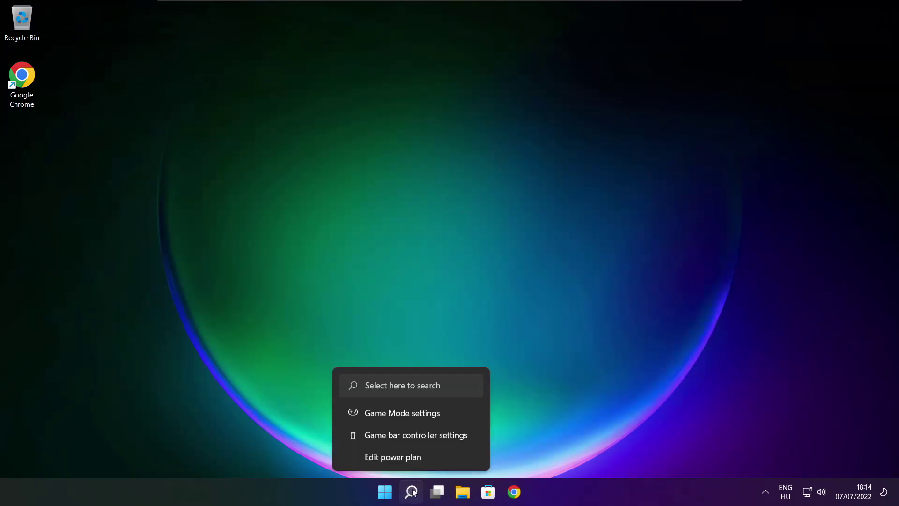
left_click(412, 492)
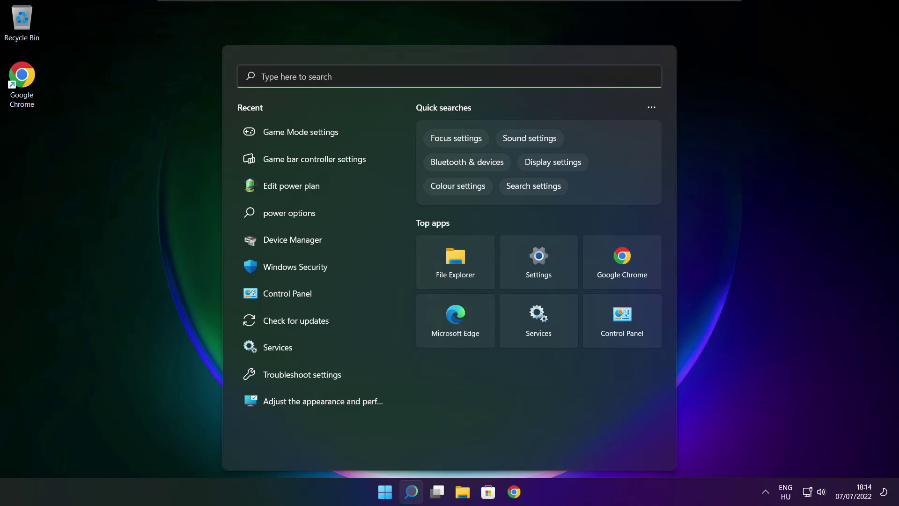
type("optimise")
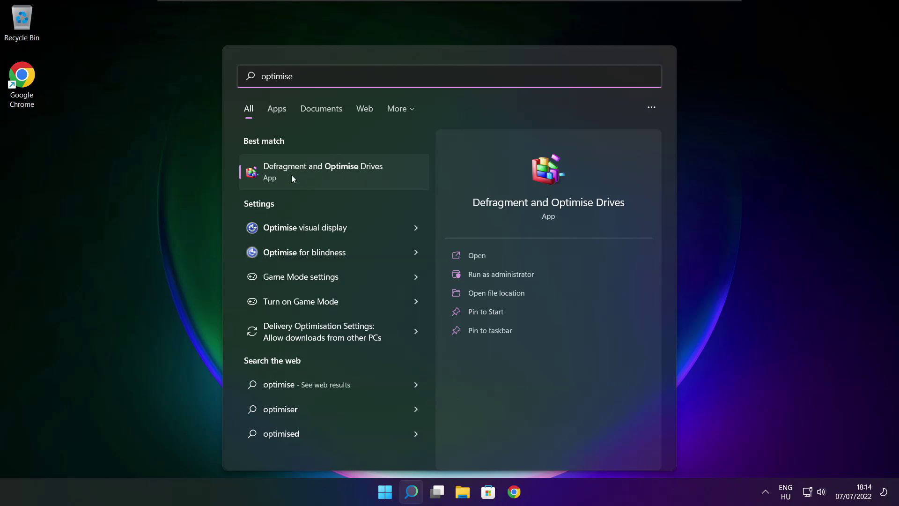
left_click(345, 170)
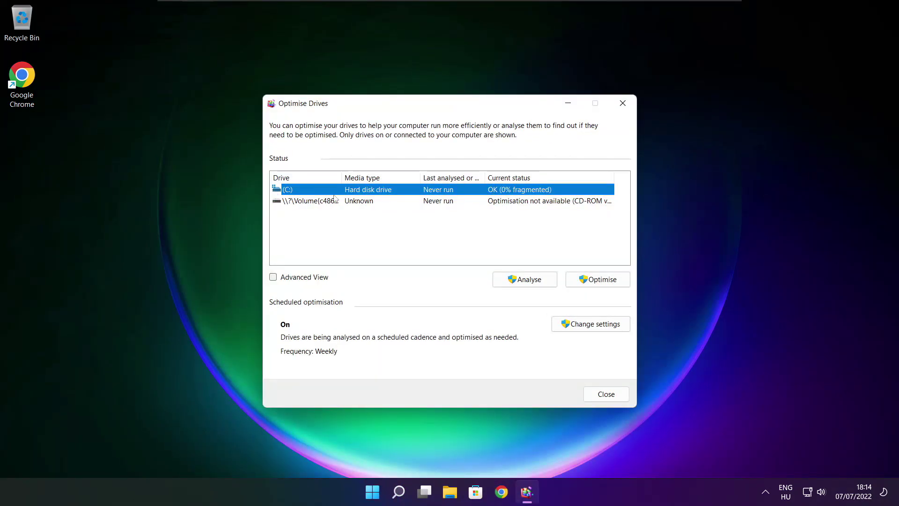
- Analyse drive C: (9% fragmented) and start optimising it
left_click(525, 279)
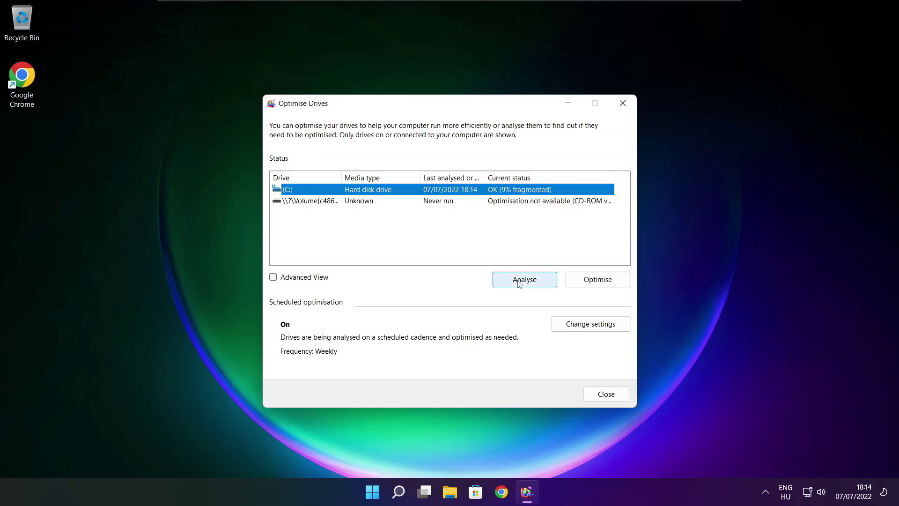
left_click(598, 279)
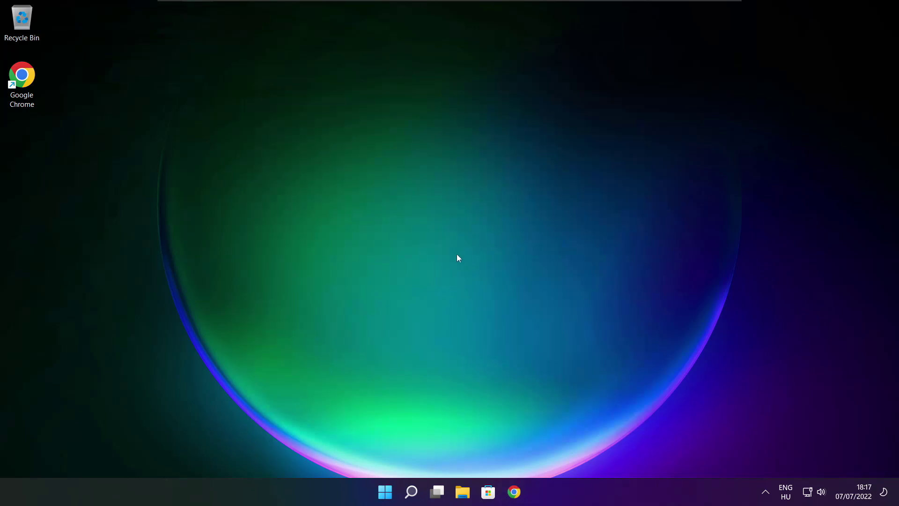
- Open Windows Update from search, run Check for updates, and close Settings
left_click(411, 491)
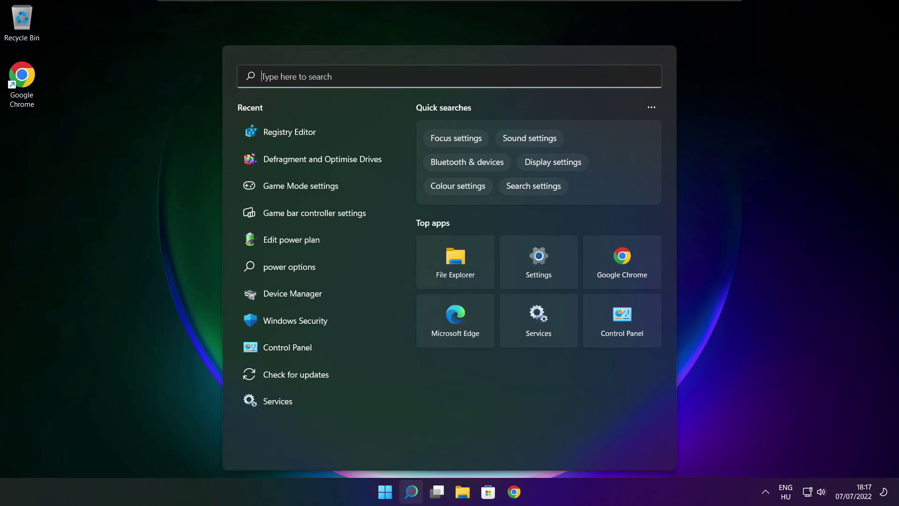
type("updates")
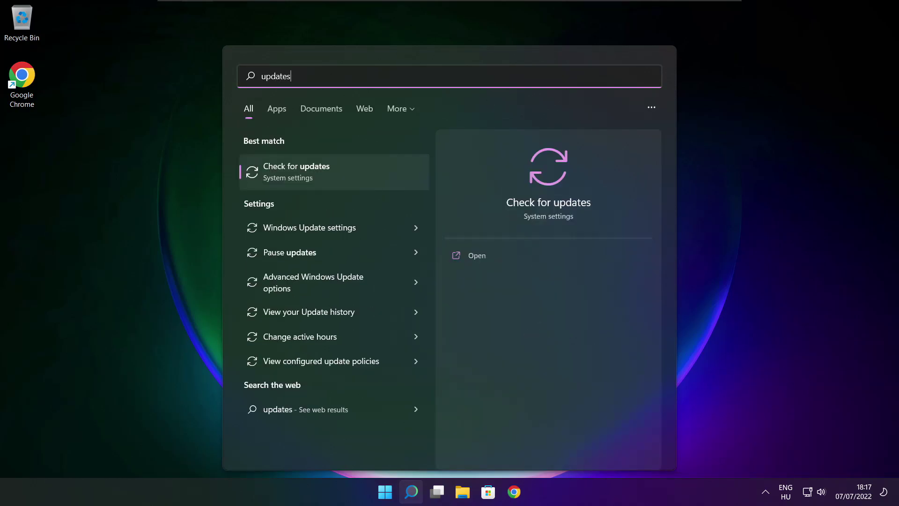
left_click(327, 177)
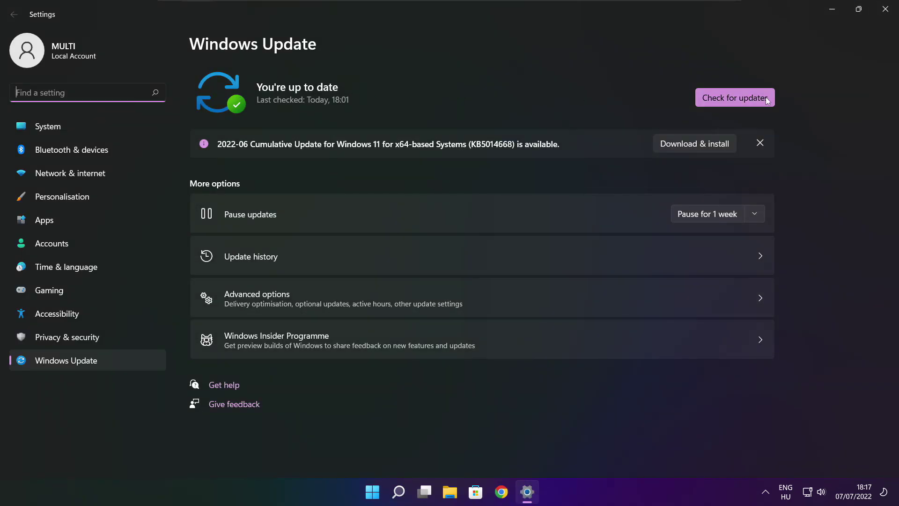
left_click(734, 98)
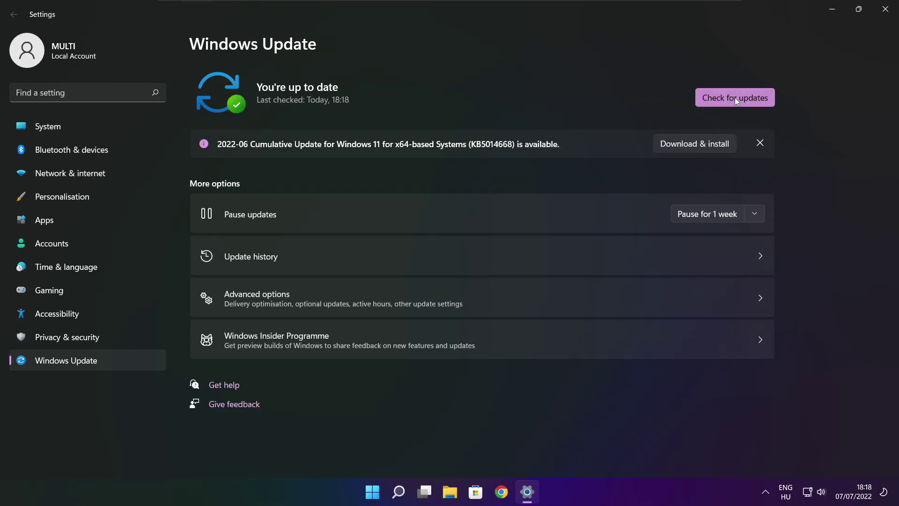
left_click(884, 13)
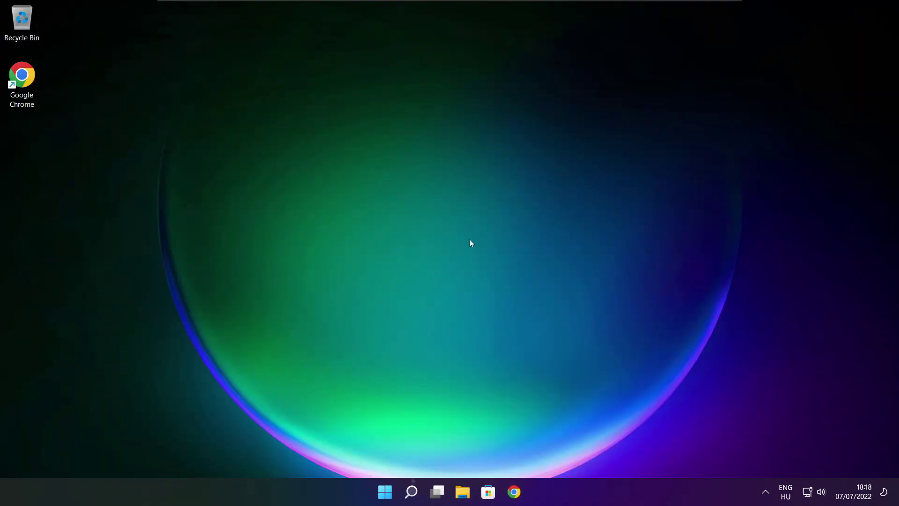
- Launch Registry Editor from a 'regedit' search
left_click(410, 492)
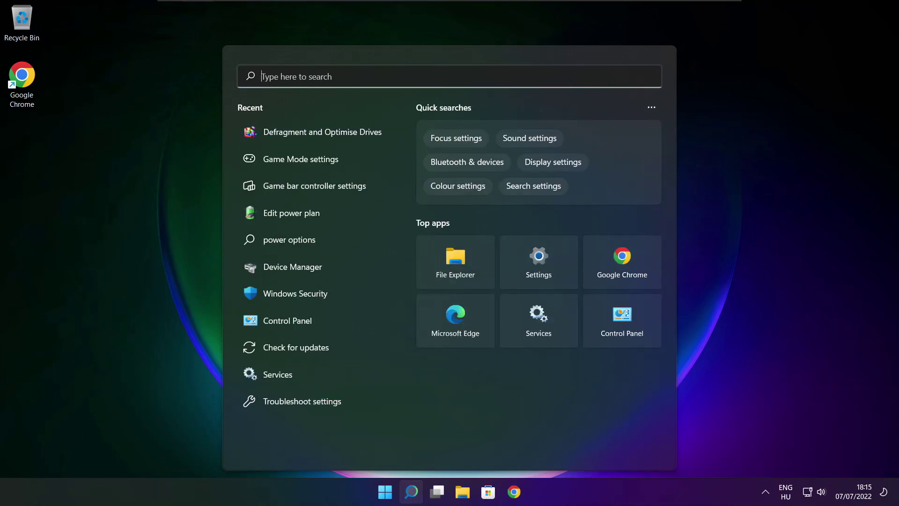
type("regedit")
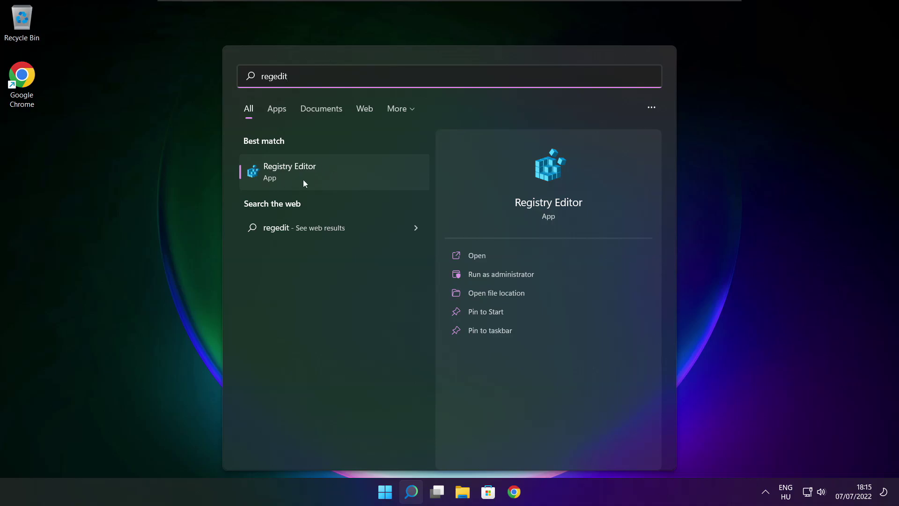
left_click(343, 169)
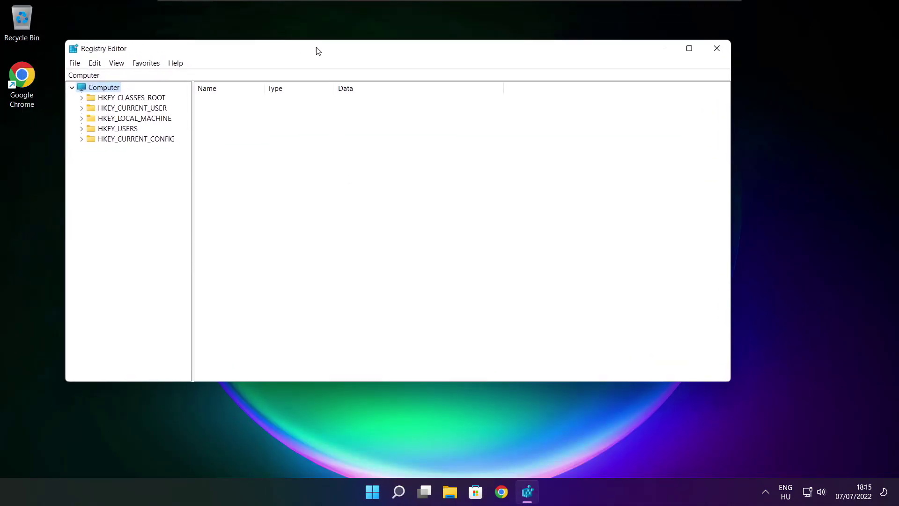
- Navigate Registry Editor to HKEY_CURRENT_USER\System\GameConfigStore
left_click_drag(272, 37, 367, 105)
left_click(156, 153)
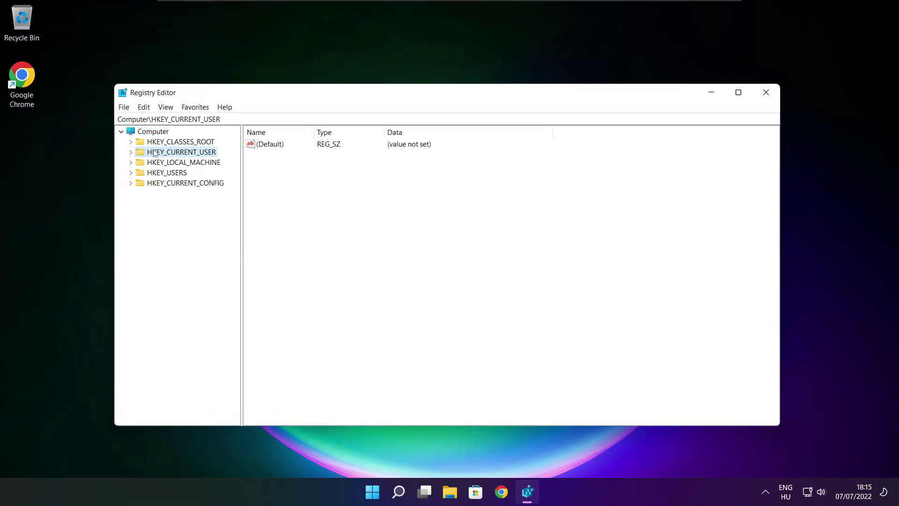
left_click(132, 152)
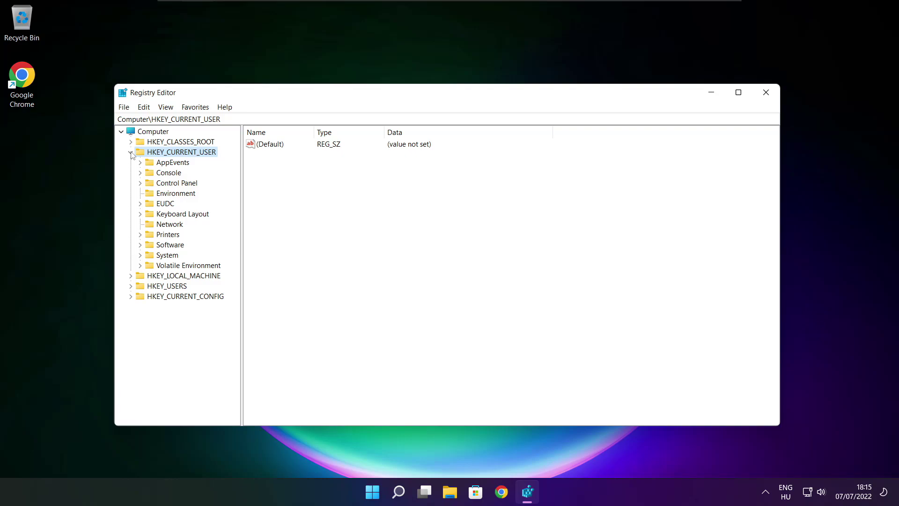
left_click(152, 258)
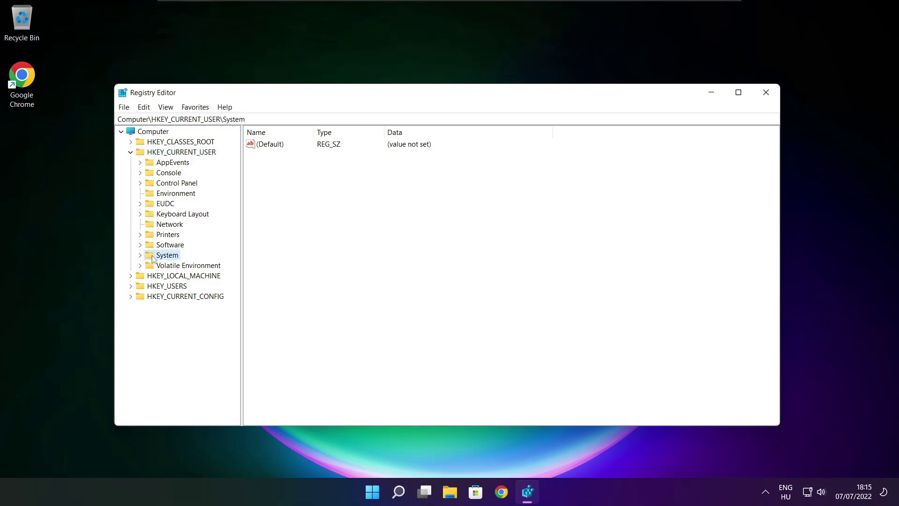
left_click(141, 256)
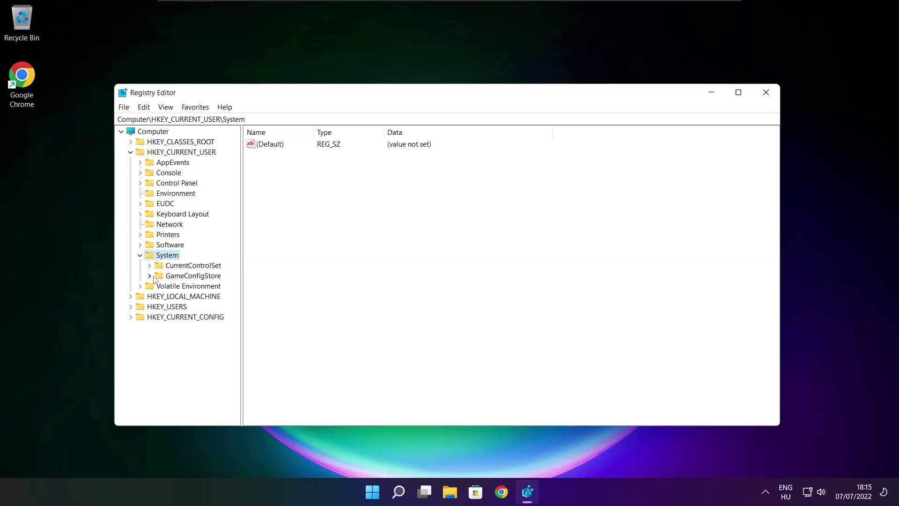
left_click(183, 275)
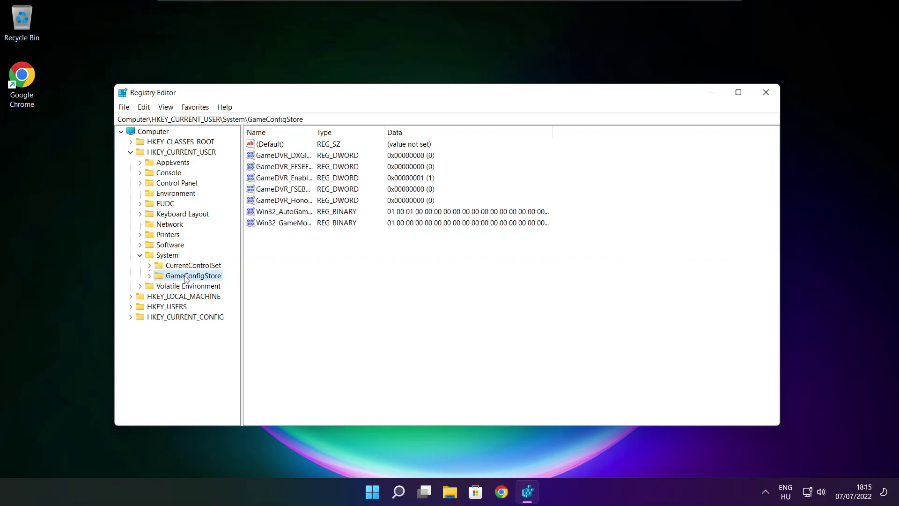
- Change GameDVR_Enabled's value data from 1 to 0
left_click_drag(314, 132, 394, 132)
left_click(284, 178)
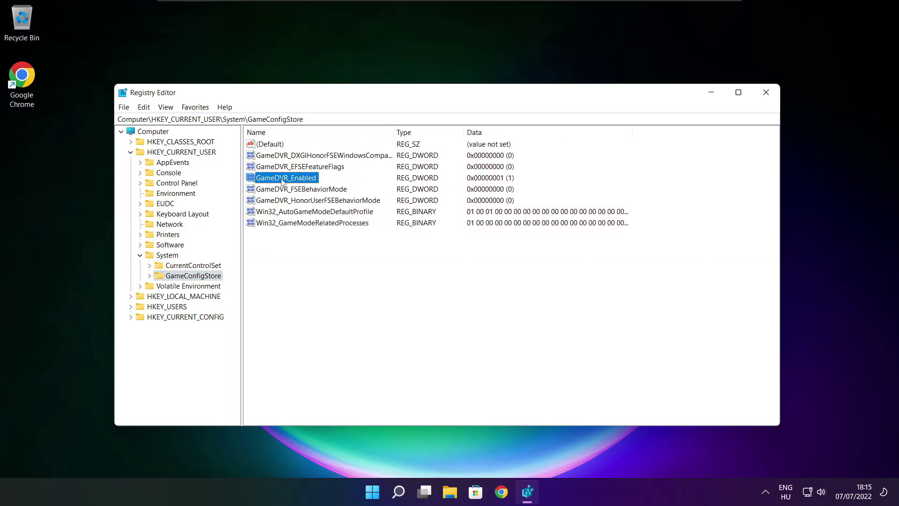
double_click(284, 178)
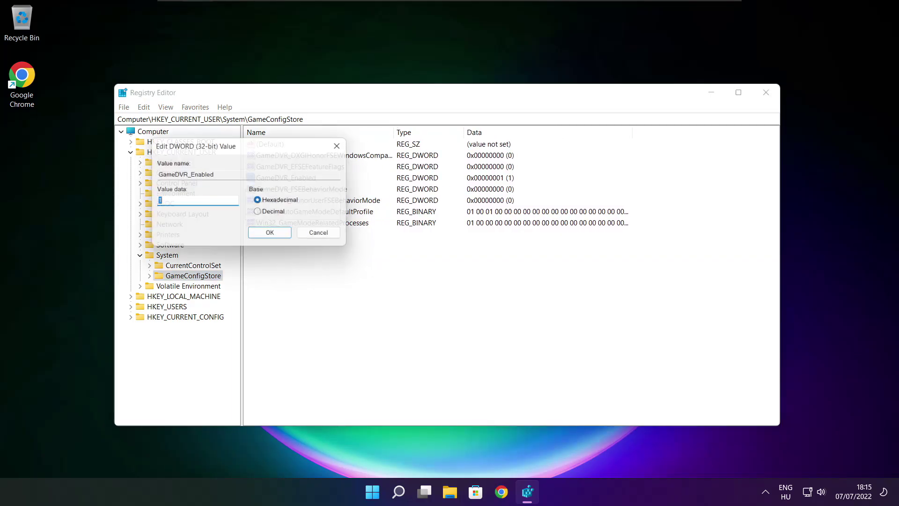
left_click_drag(264, 149, 473, 185)
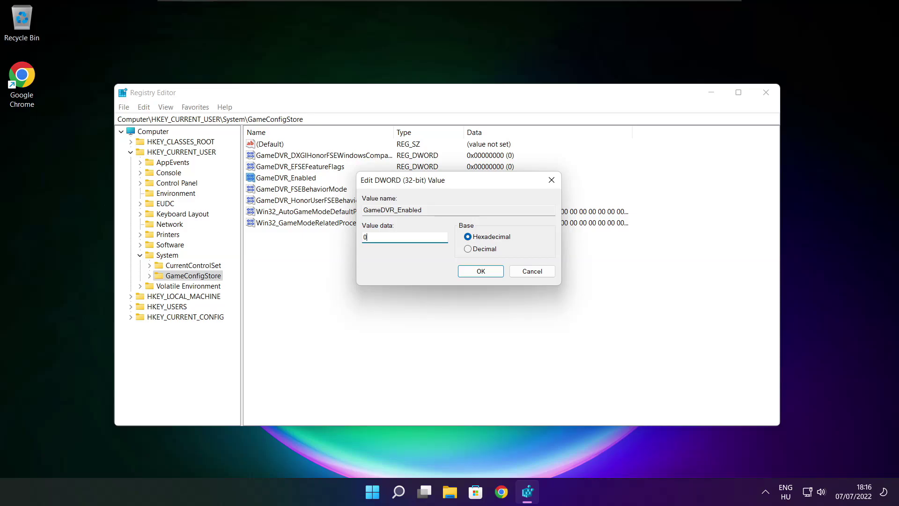
left_click(481, 273)
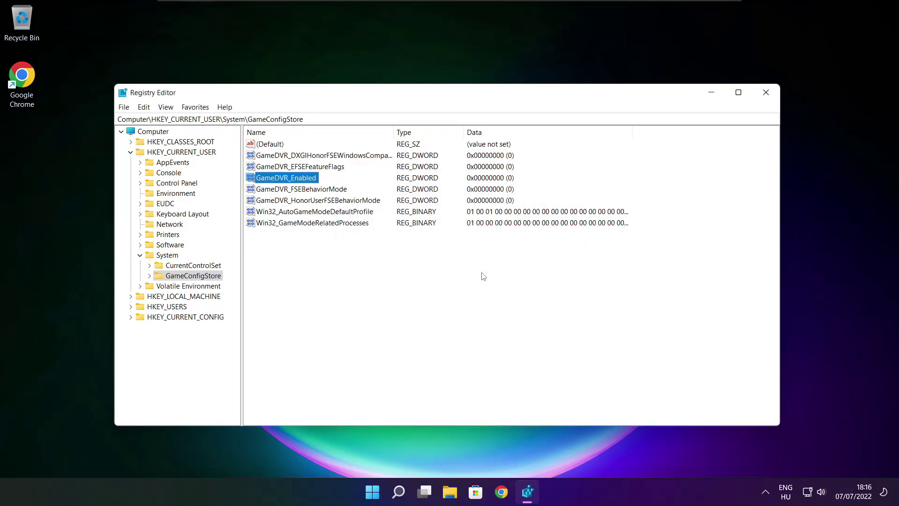
- Collapse HKEY_CURRENT_USER and expand HKEY_LOCAL_MACHINE > SOFTWARE > Microsoft
left_click(131, 151)
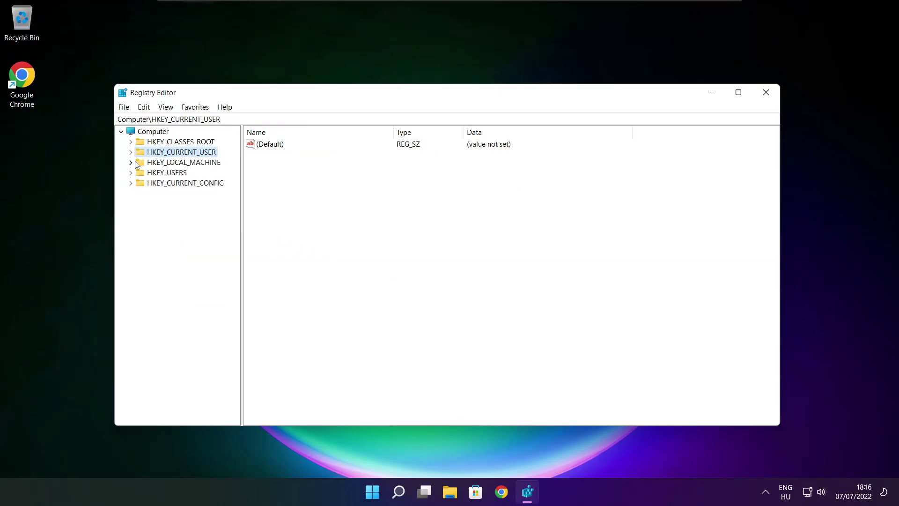
left_click(140, 164)
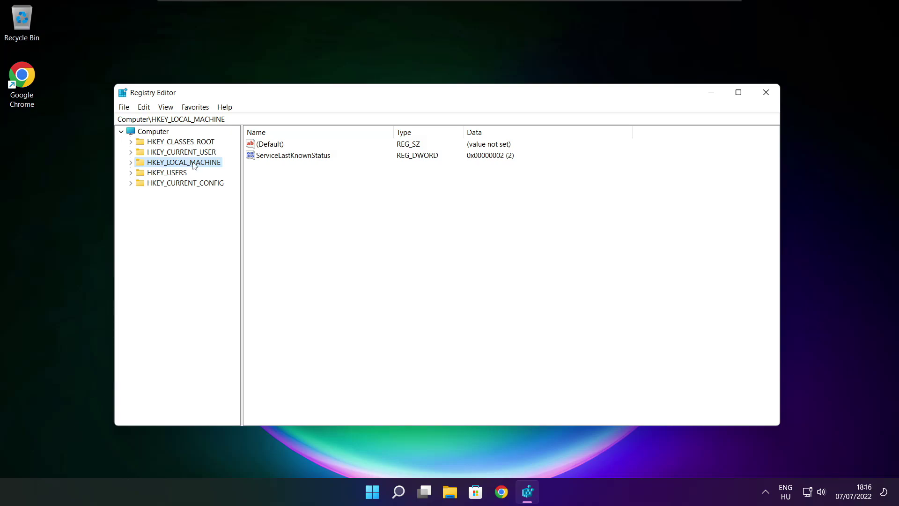
left_click(131, 162)
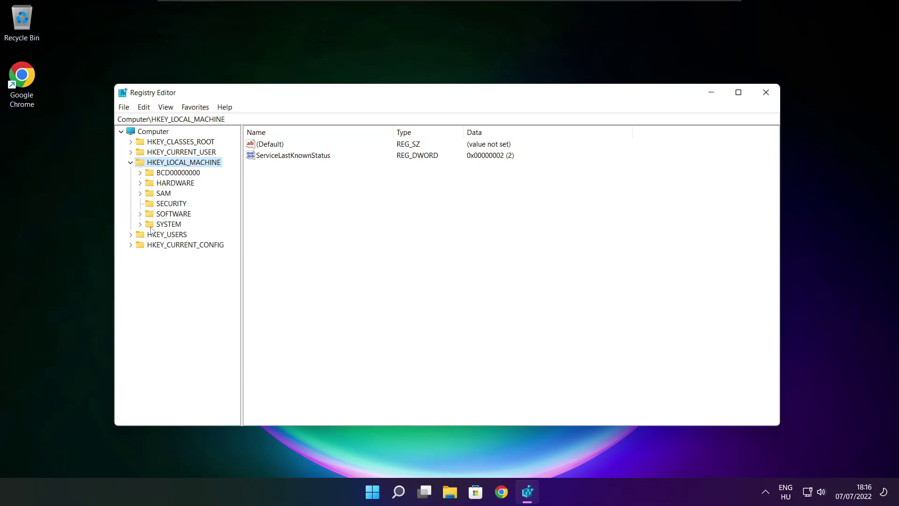
left_click(164, 214)
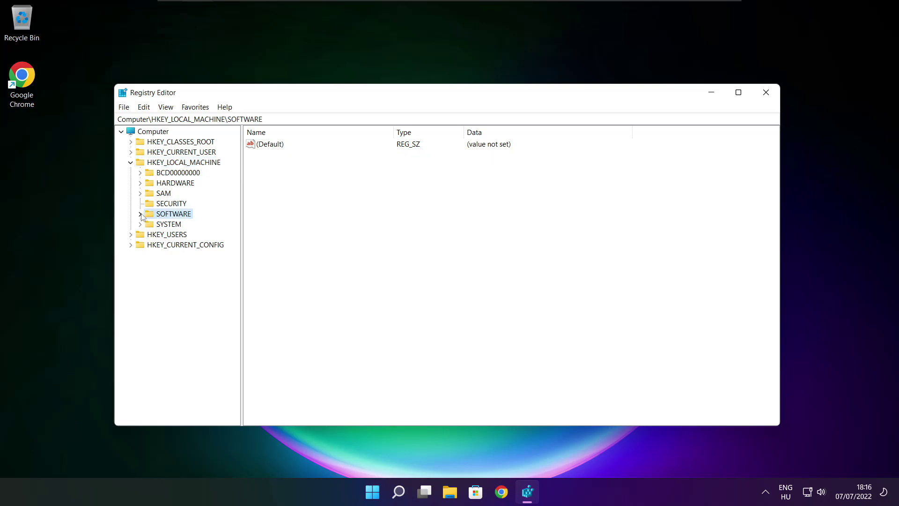
left_click(140, 214)
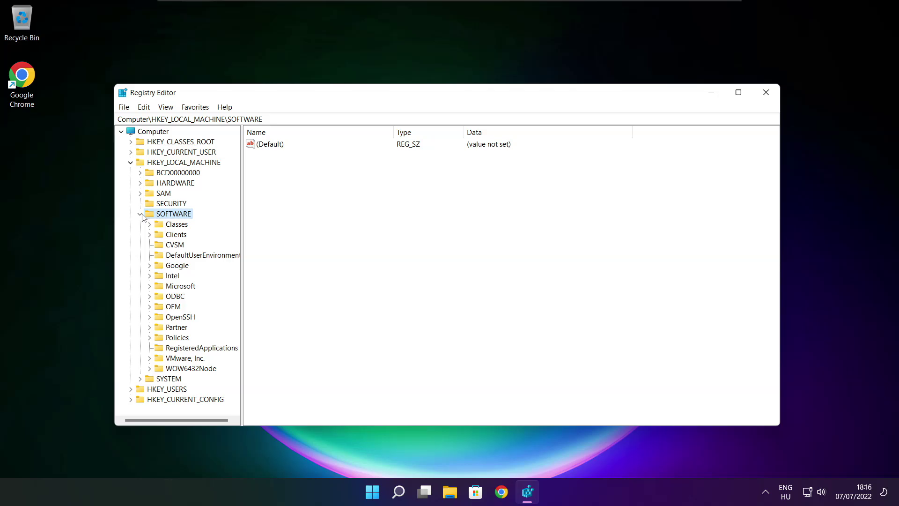
left_click(176, 287)
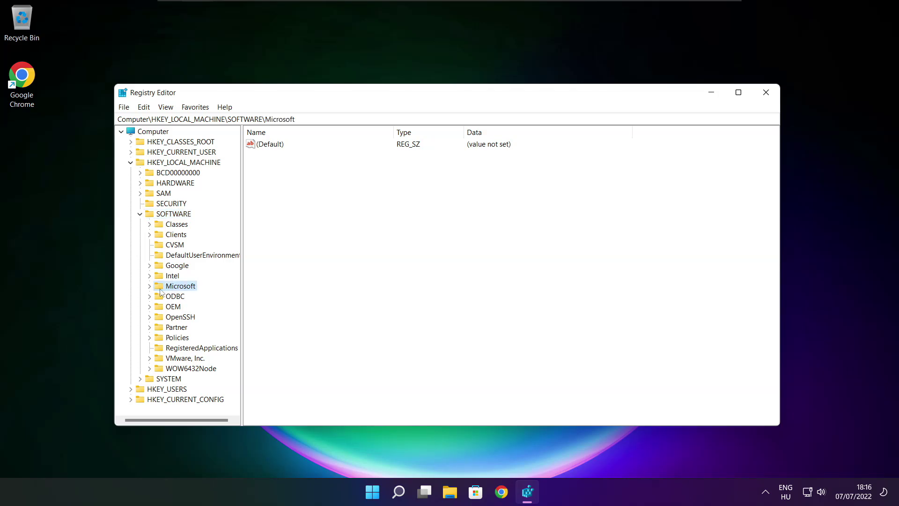
left_click(150, 286)
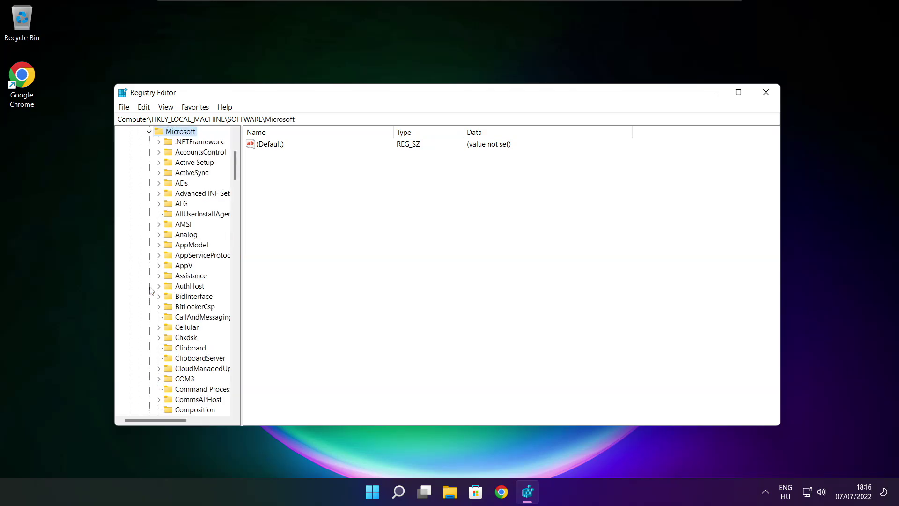
scroll(184, 285, "down", 3)
scroll(185, 285, "down", 3)
scroll(185, 285, "down", 3)
scroll(184, 281, "down", 5)
scroll(184, 282, "down", 5)
scroll(185, 281, "down", 5)
scroll(184, 281, "down", 3)
scroll(186, 280, "down", 6)
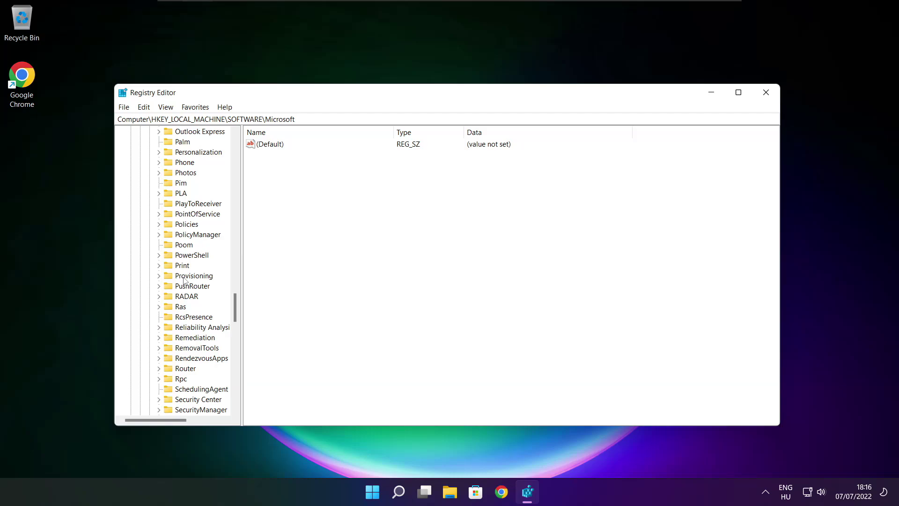
- Expand PolicyManager > default > ApplicationManagement to reveal the AllowGameDVR subkey
left_click(181, 267)
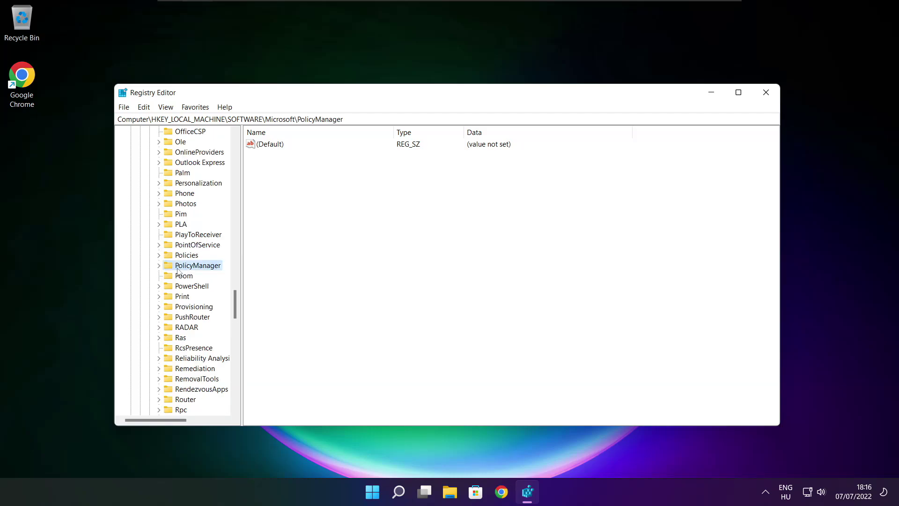
left_click(160, 265)
left_click(196, 287)
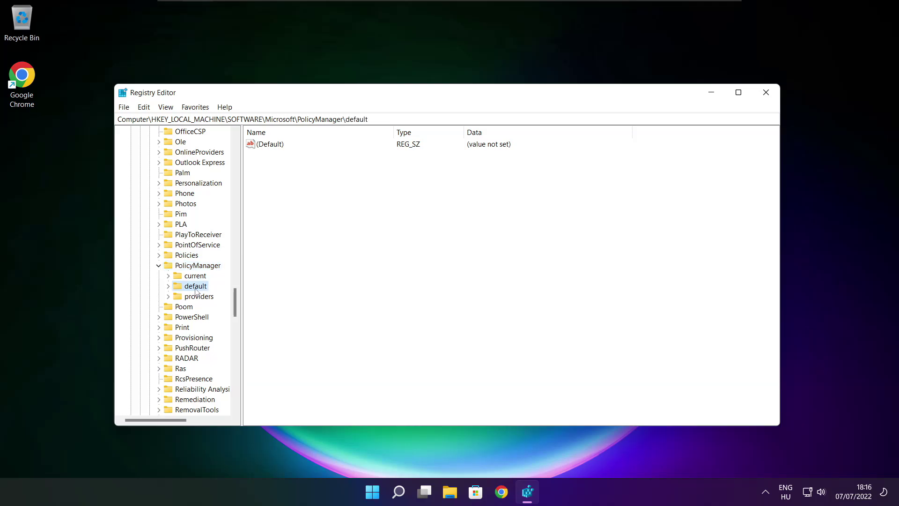
left_click(169, 287)
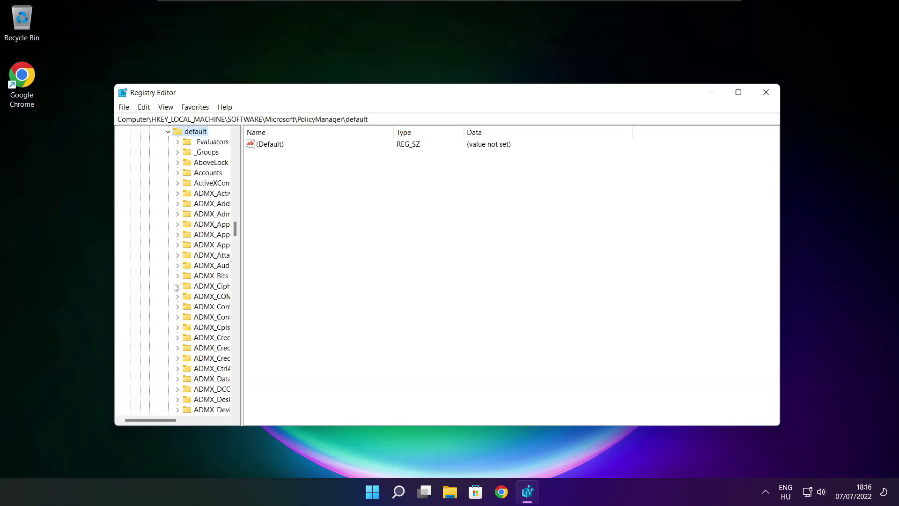
scroll(209, 208, "down", 3)
scroll(210, 209, "down", 5)
scroll(209, 208, "down", 5)
scroll(210, 208, "down", 5)
scroll(209, 208, "down", 5)
scroll(209, 208, "down", 5)
scroll(209, 208, "down", 3)
left_click_drag(243, 204, 297, 204)
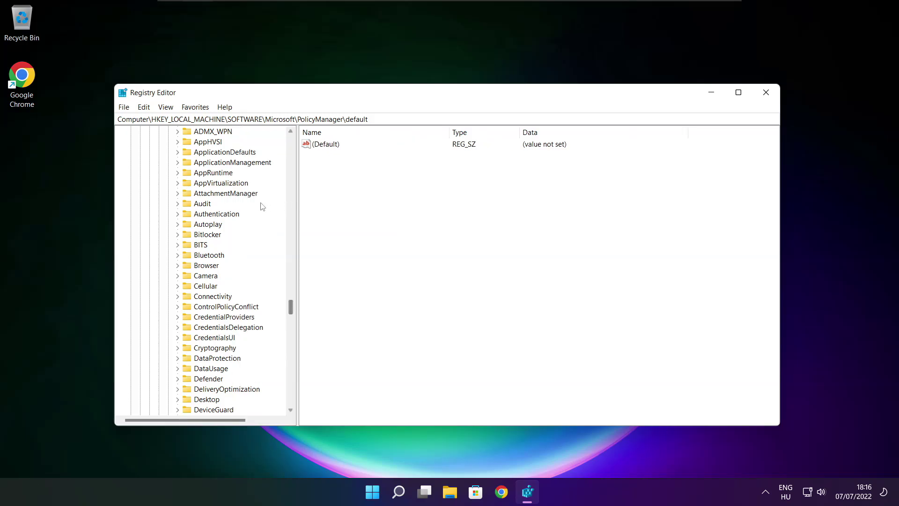
scroll(259, 206, "up", 1)
left_click(232, 194)
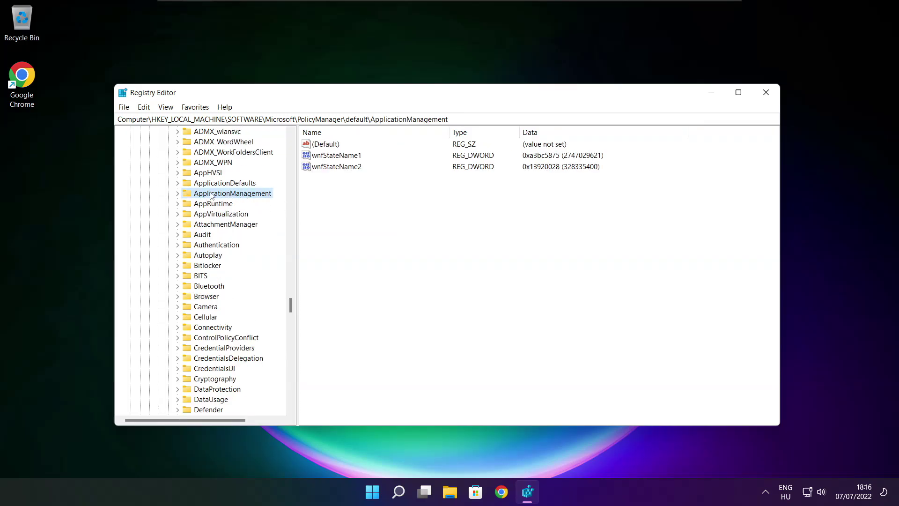
left_click(178, 194)
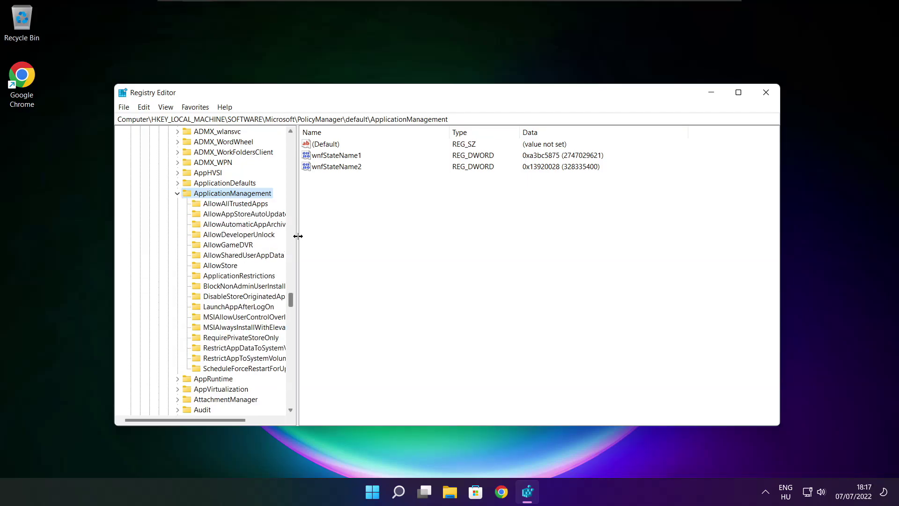
- Under the AllowGameDVR key, set the 'value' DWORD's data to 0
left_click_drag(296, 237, 307, 238)
left_click(228, 245)
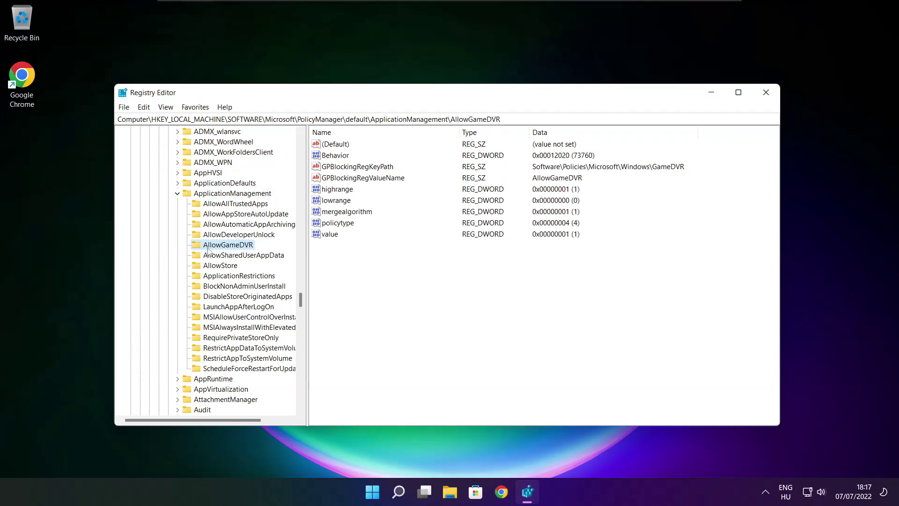
left_click(330, 235)
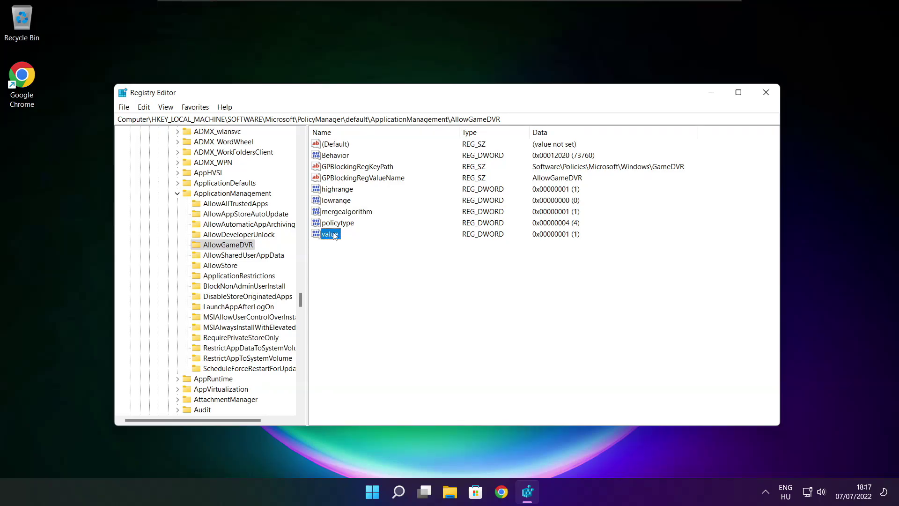
double_click(334, 234)
left_click_drag(250, 151, 454, 185)
type("0")
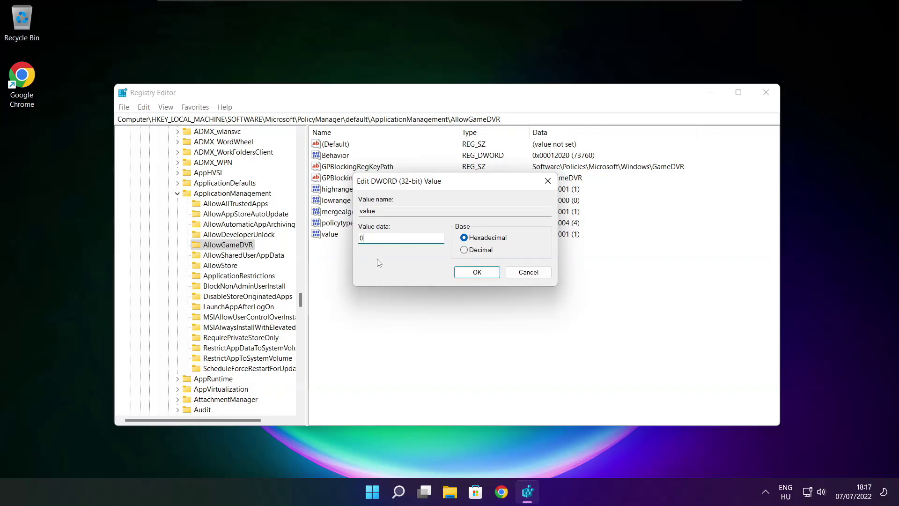
left_click(476, 273)
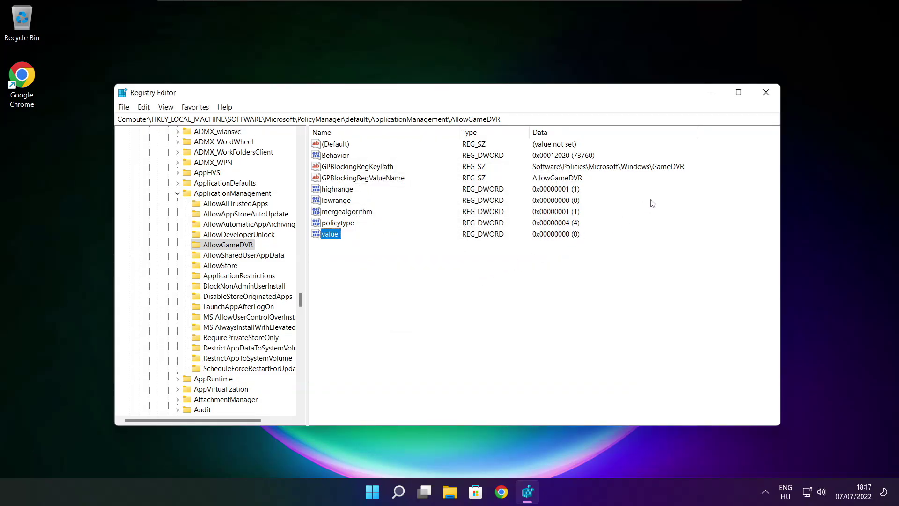
- Exit Registry Editor with its Close button to return to the desktop
left_click(766, 94)
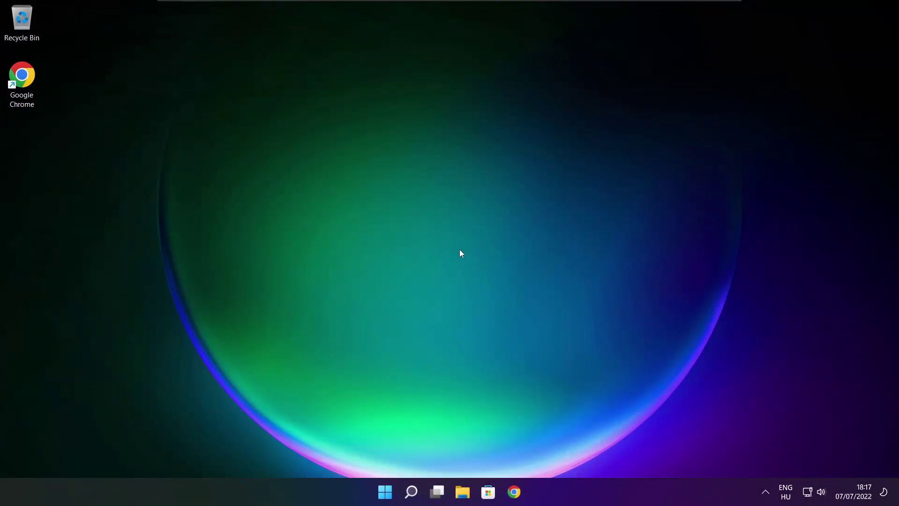
- Return Chrome to the DirectX End-User Runtime Web Installer page and download dxwebsetup.exe
left_click(517, 491)
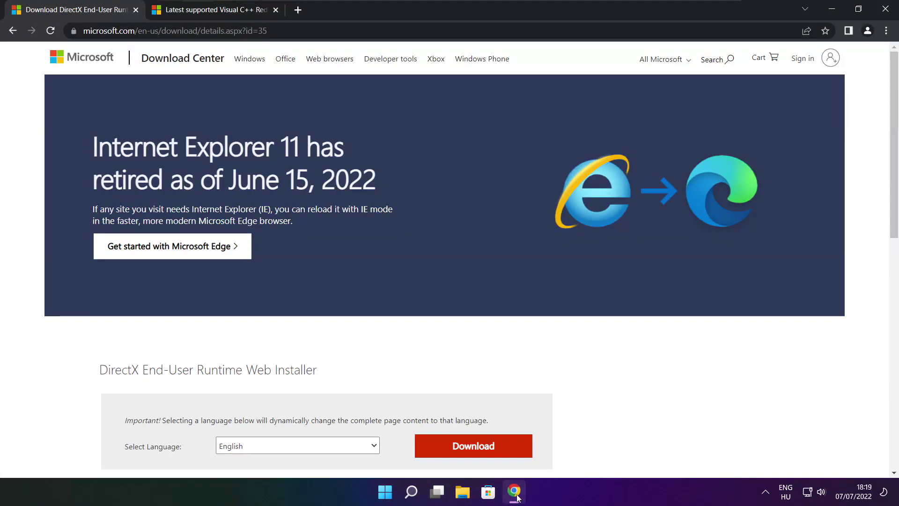
left_click(274, 31)
key("ctrl+a")
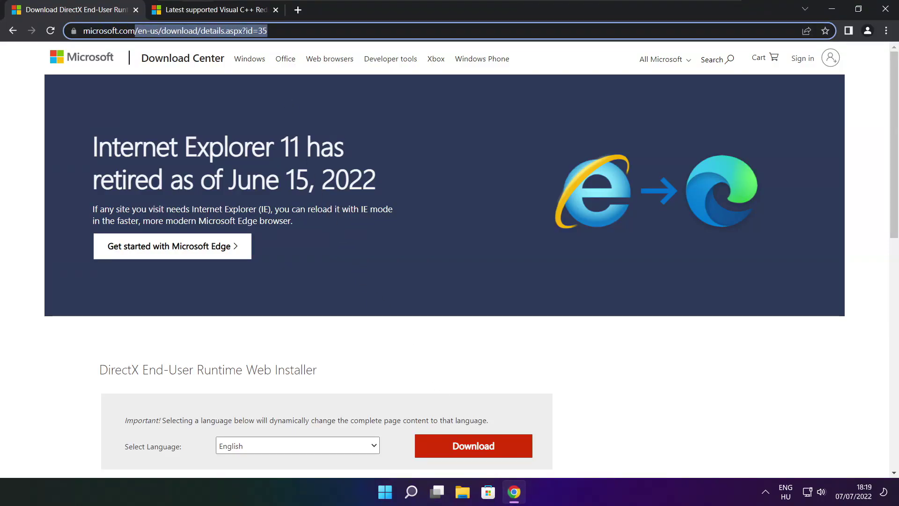
key("End")
key("Escape")
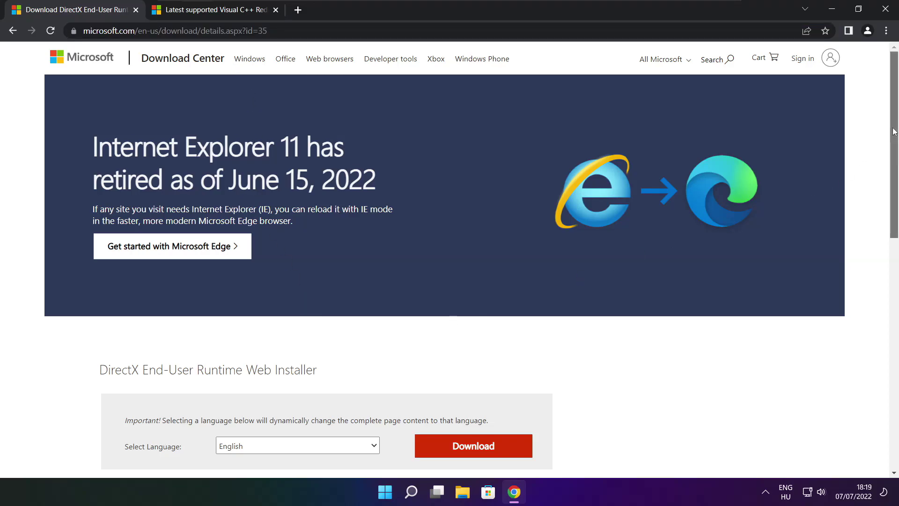
left_click_drag(894, 141, 893, 204)
left_click_drag(323, 191, 220, 191)
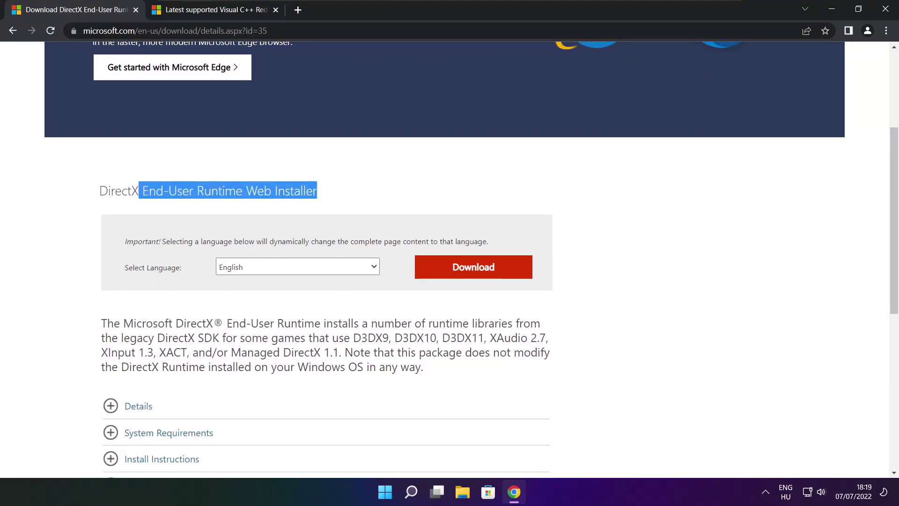
left_click(383, 199)
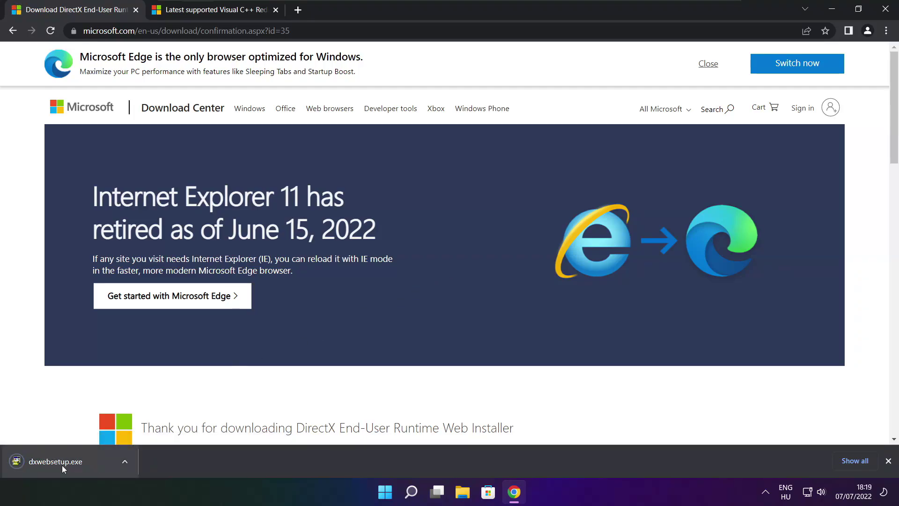
- Run dxwebsetup.exe, accept the license, skip the Bing Bar, and install DirectX through Finish
left_click(84, 461)
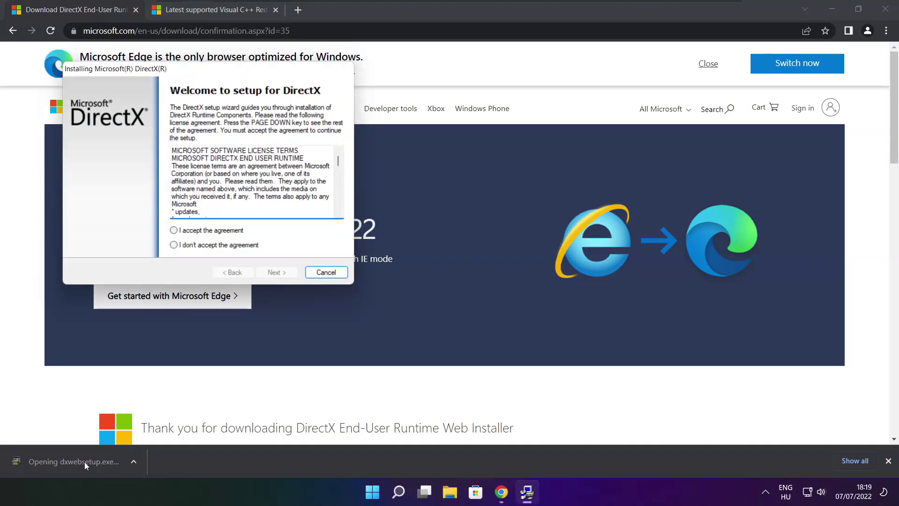
left_click_drag(190, 72, 428, 134)
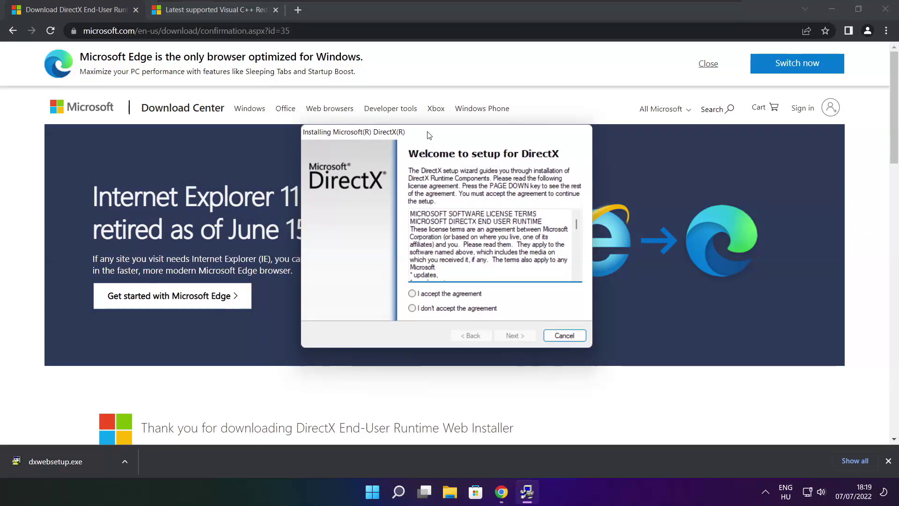
left_click_drag(576, 223, 576, 273)
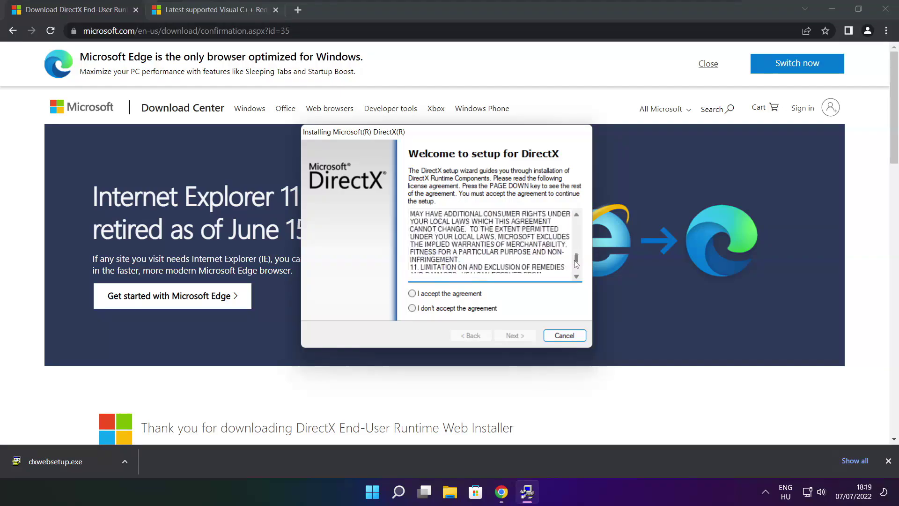
left_click(412, 294)
left_click(515, 335)
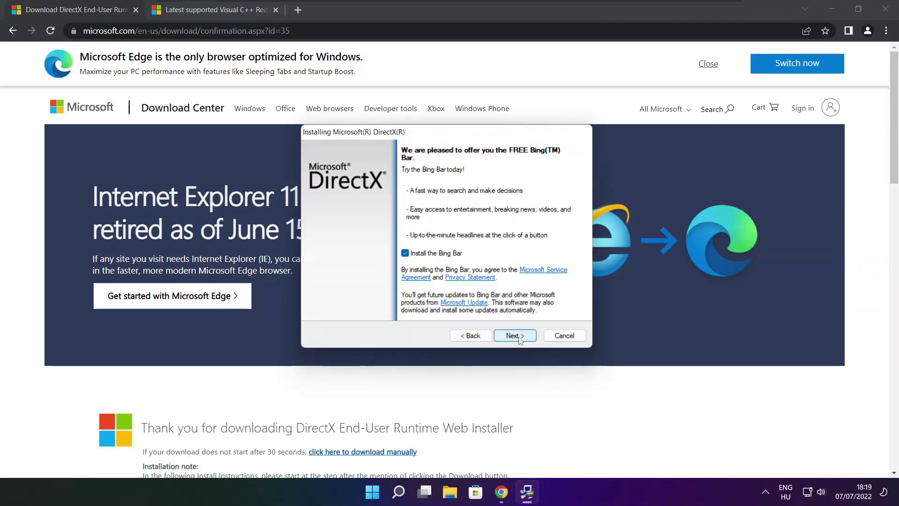
left_click(405, 253)
left_click(523, 339)
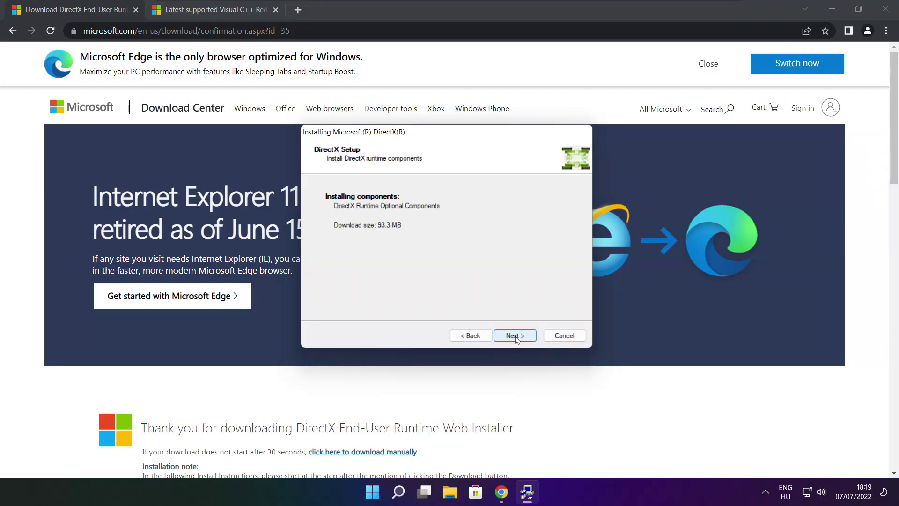
left_click(515, 335)
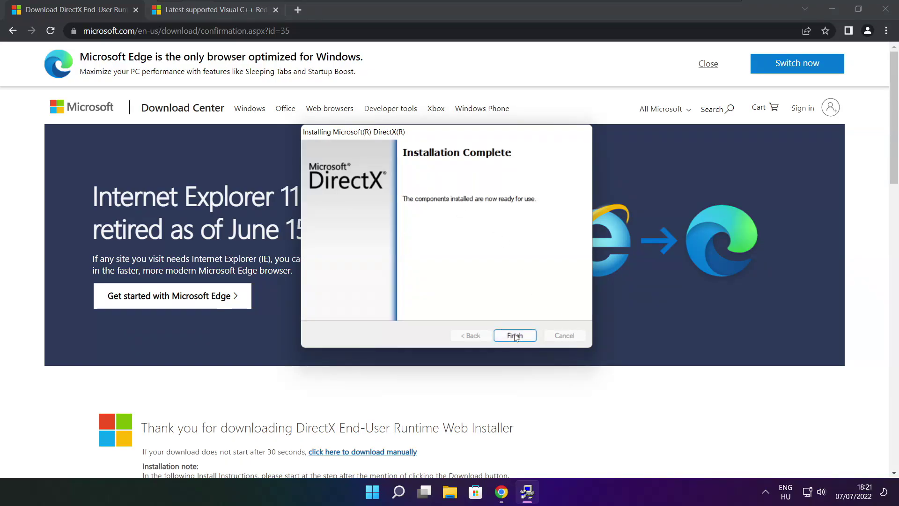
left_click(514, 335)
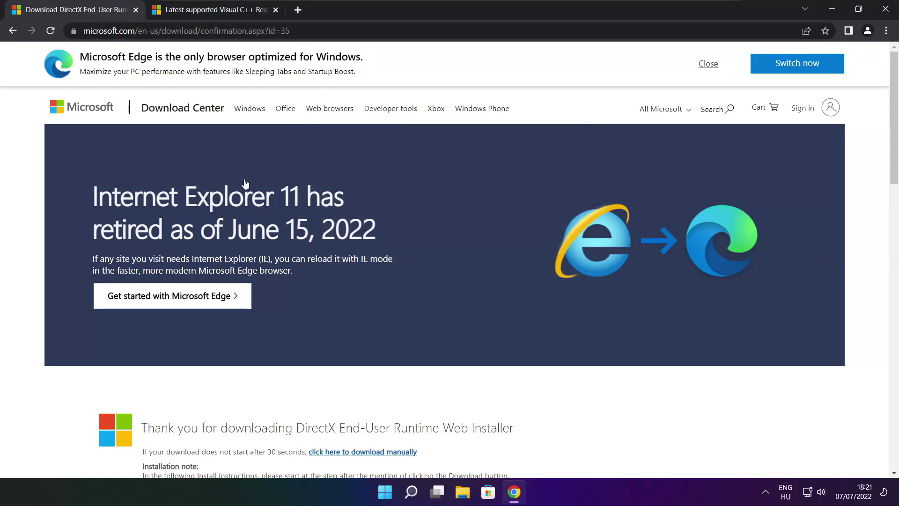
- Close the DirectX tab and bring up the Visual C++ Redistributable download table
left_click(136, 10)
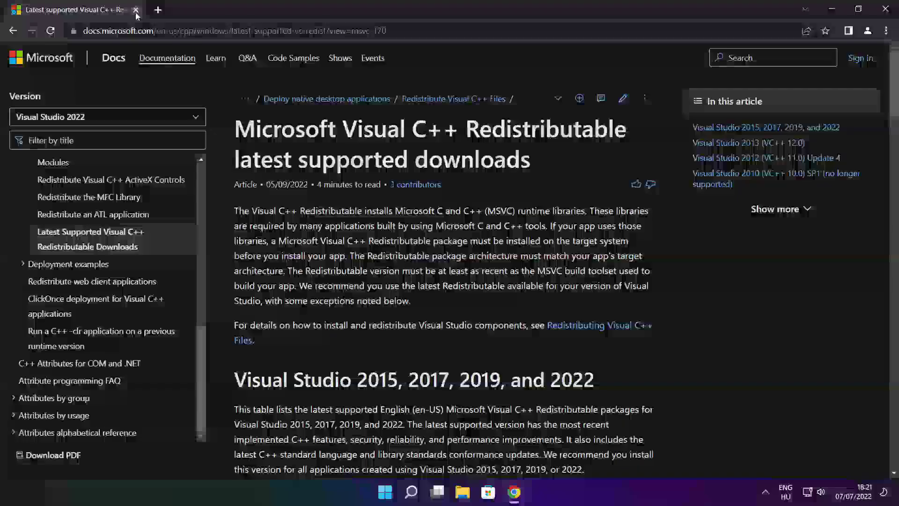
left_click(394, 31)
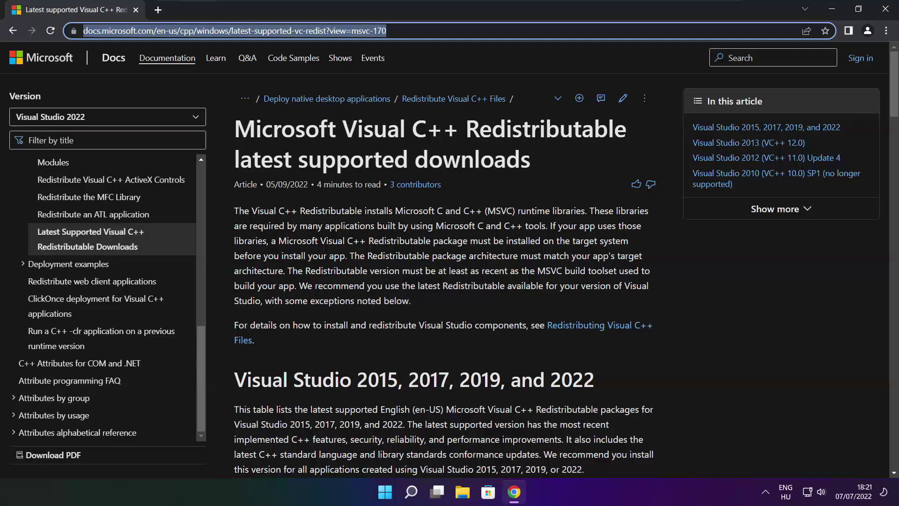
left_click(394, 30)
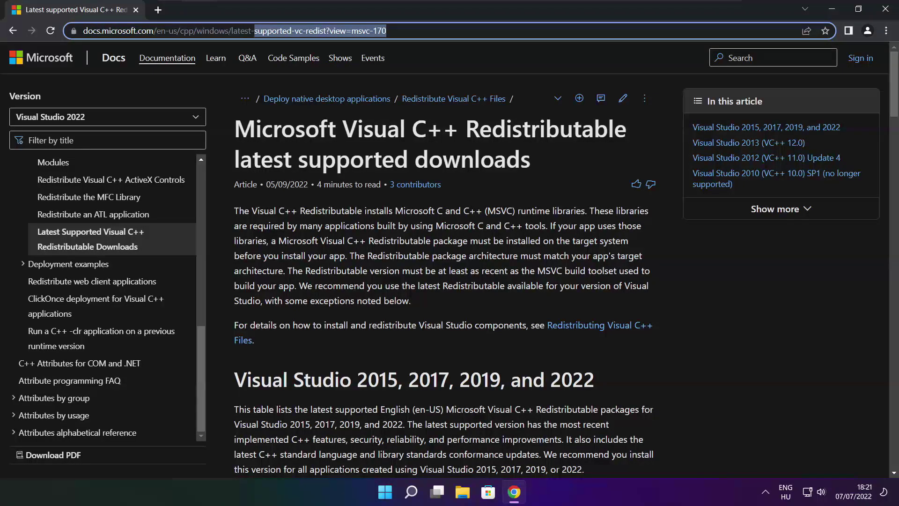
left_click(445, 57)
left_click_drag(894, 84, 890, 127)
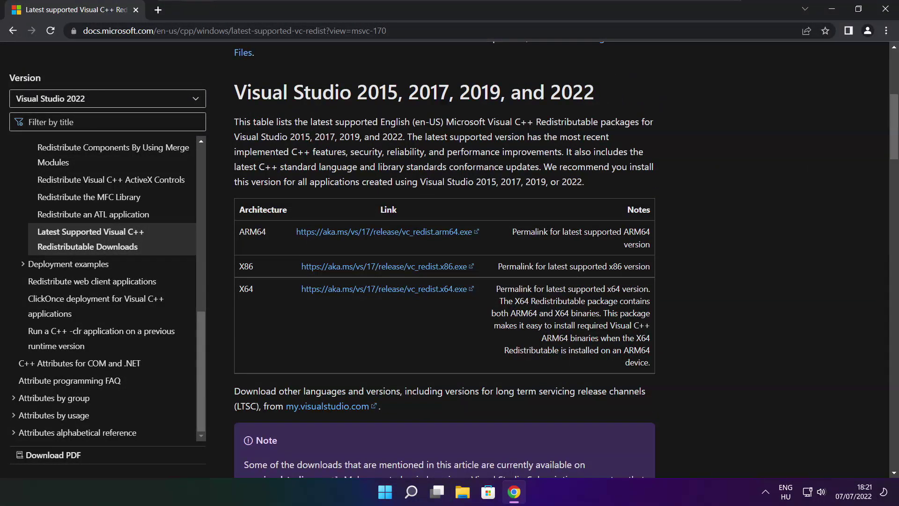
left_click_drag(238, 232, 605, 322)
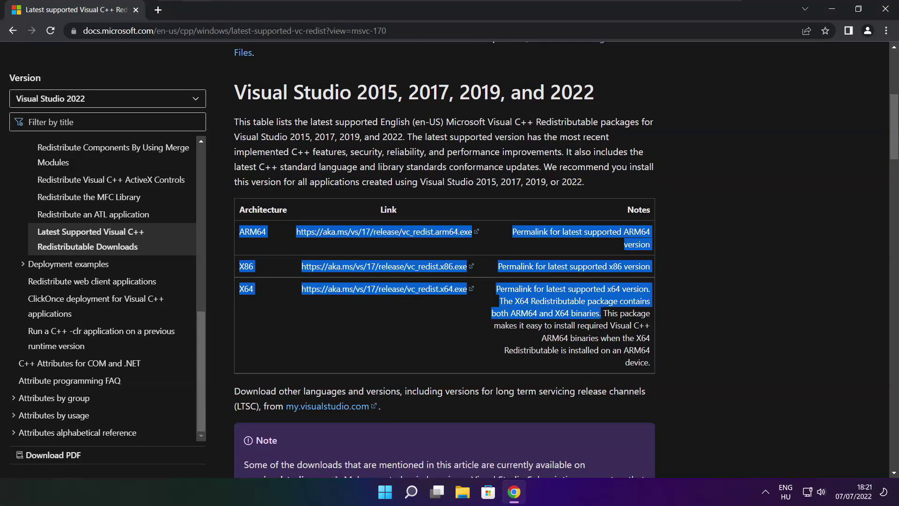
left_click(605, 322)
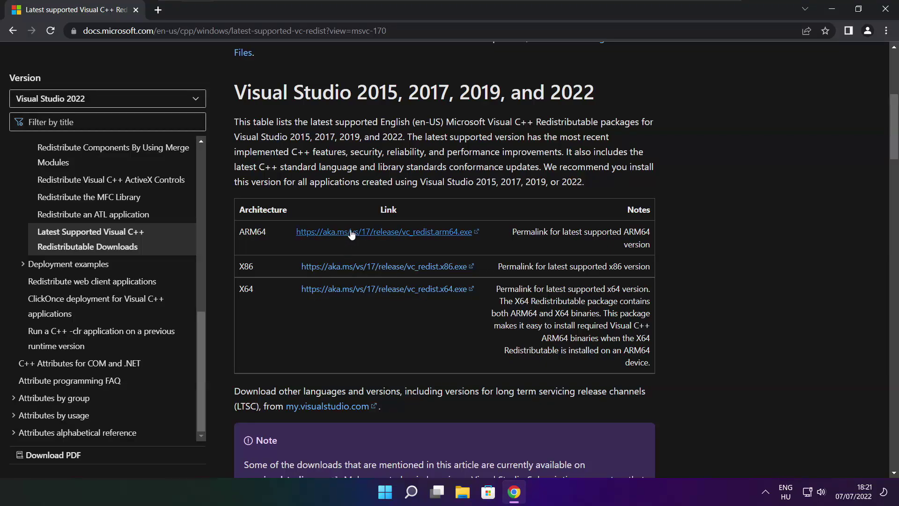
- Download the ARM64, x86 and x64 Visual C++ Redistributable installers
left_click(373, 232)
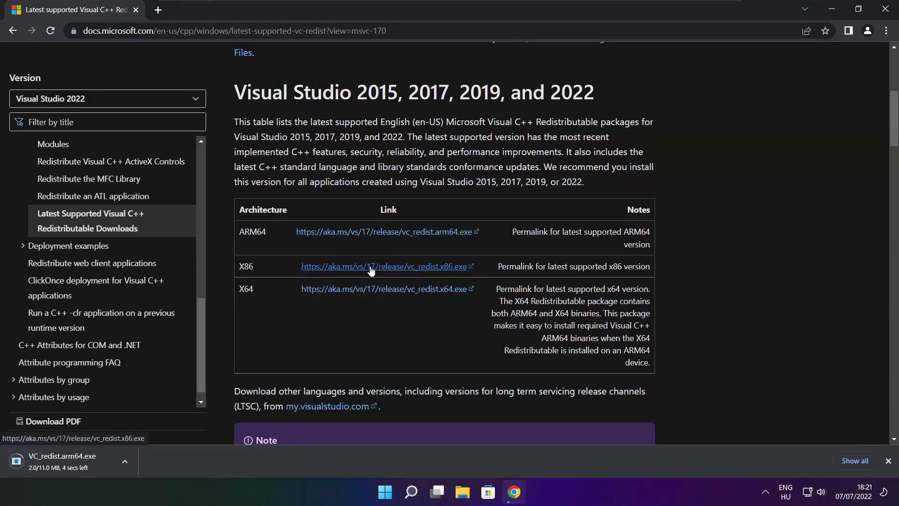
left_click(370, 268)
left_click(371, 290)
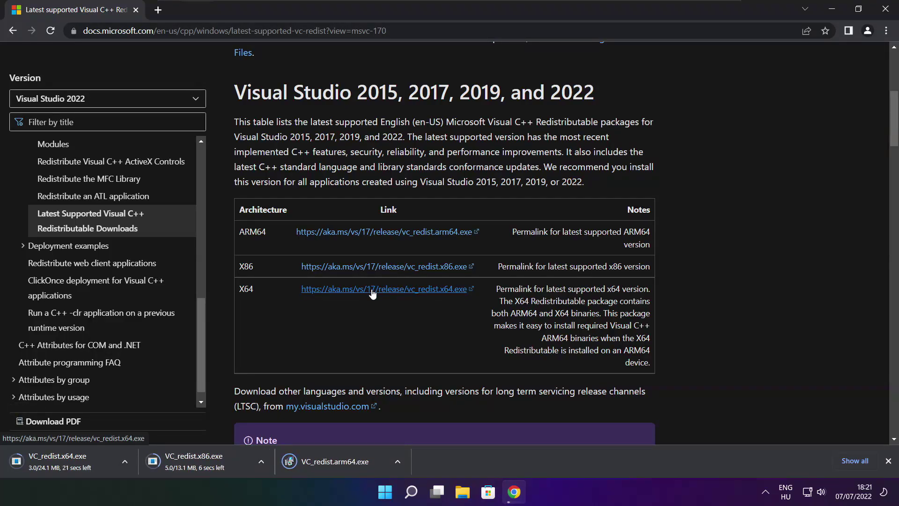
- Run VC_redist.arm64.exe, agree to the license, attempt the install, and close it after failure
left_click(342, 463)
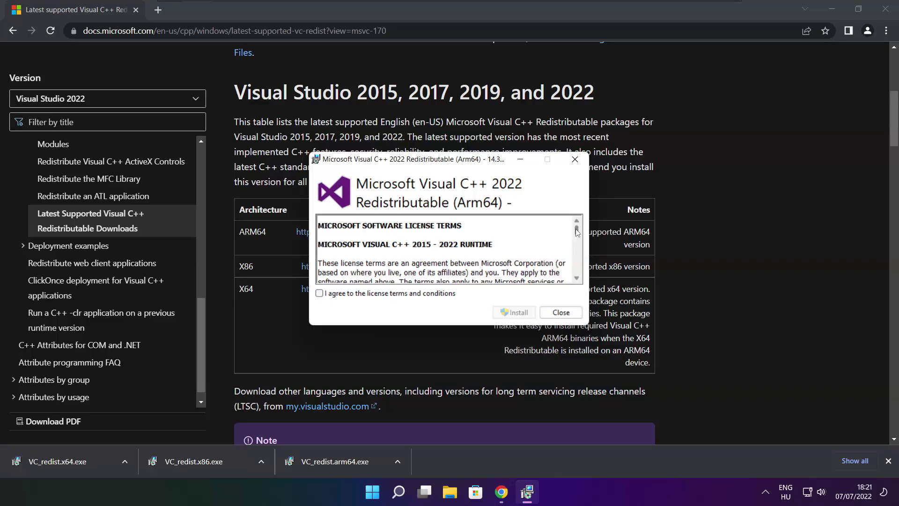
left_click_drag(578, 230, 578, 274)
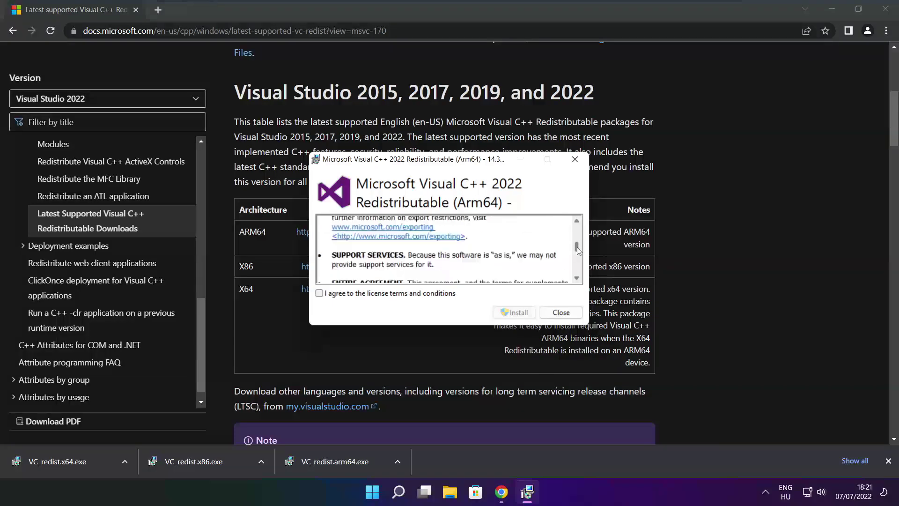
left_click(319, 294)
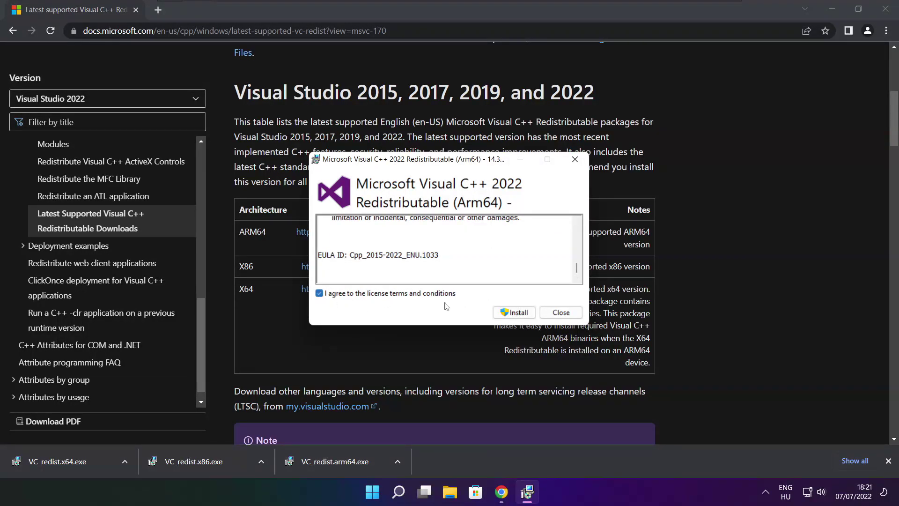
left_click(511, 312)
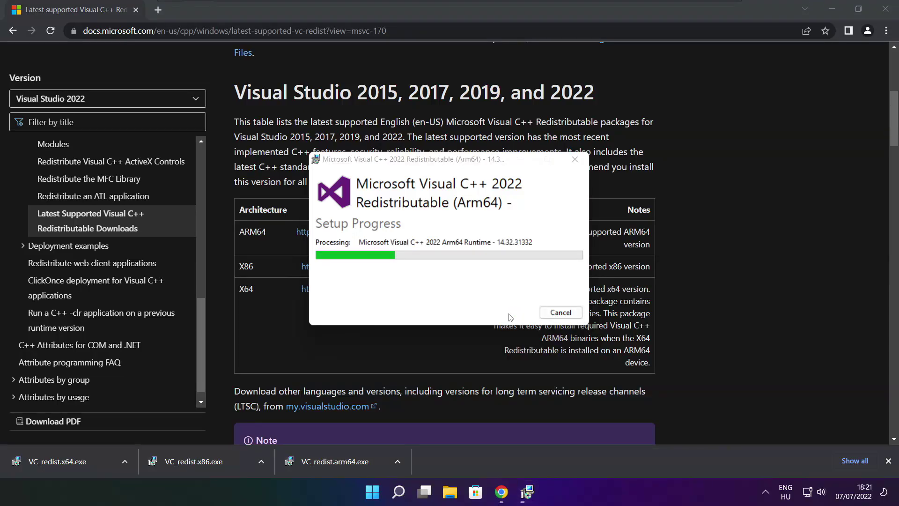
left_click(561, 313)
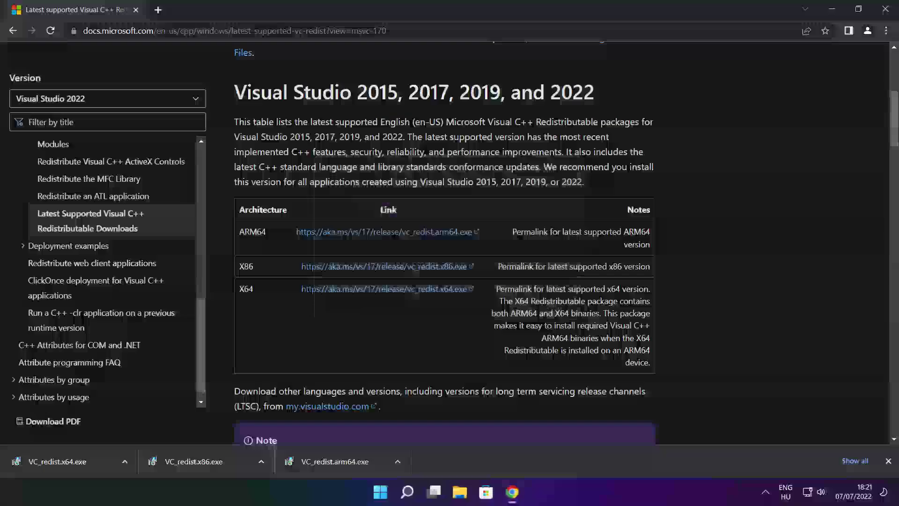
- Run VC_redist.x86.exe, agree to the license, install it, and close the success window
left_click(213, 464)
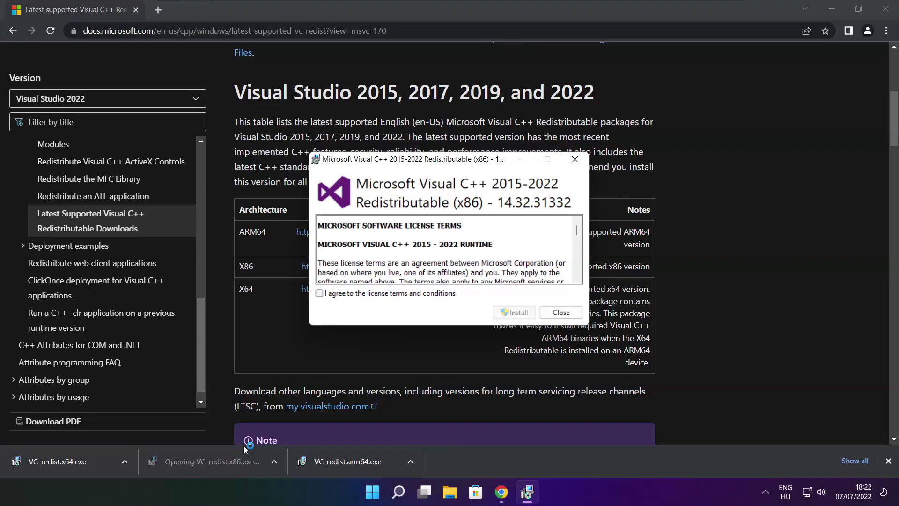
left_click_drag(578, 232, 577, 273)
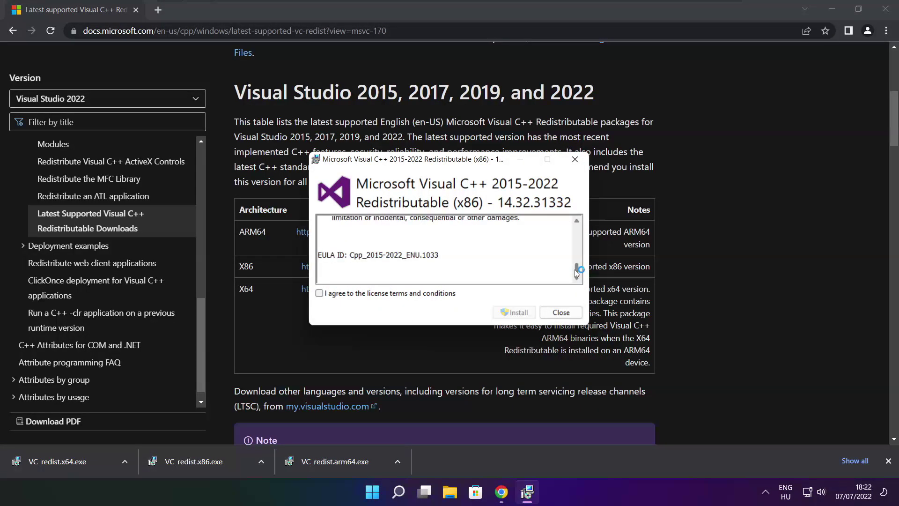
left_click(319, 293)
left_click(515, 312)
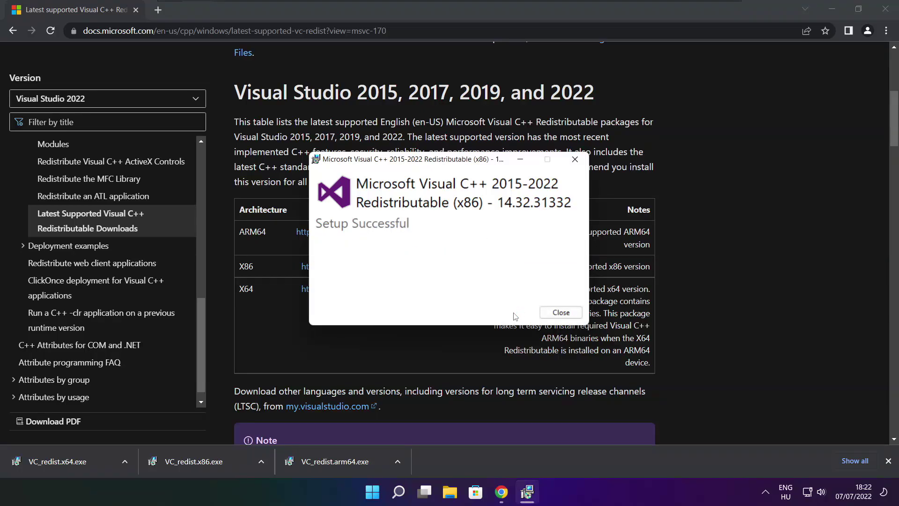
left_click(561, 314)
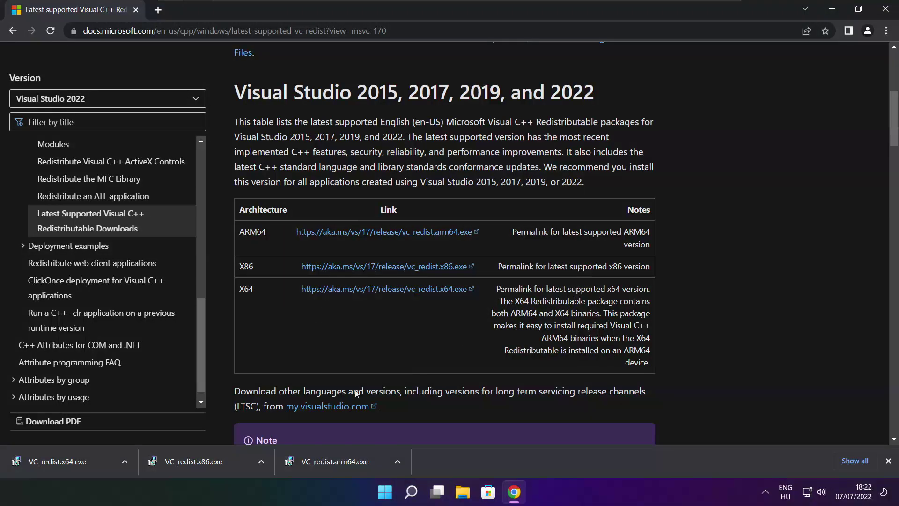
- Run VC_redist.x64.exe, agree to the license, install it, and close the success window
left_click(73, 461)
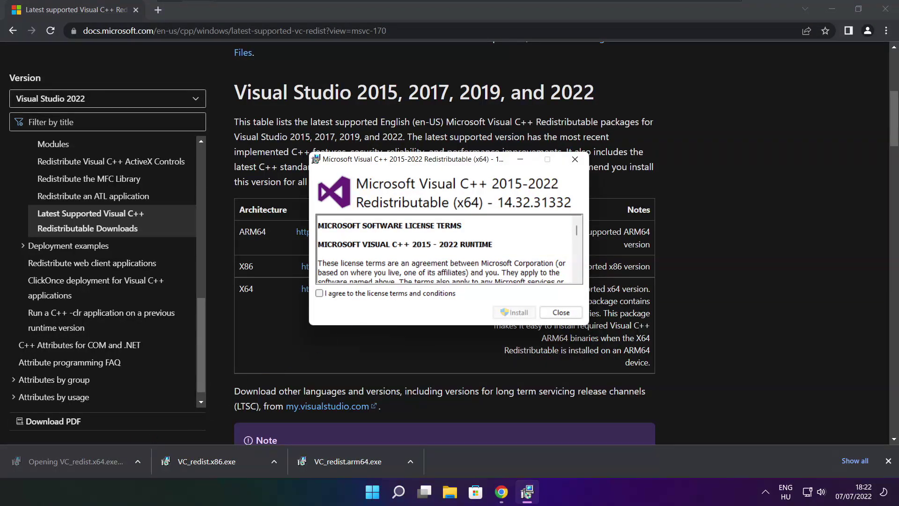
scroll(449, 253, "down", 10)
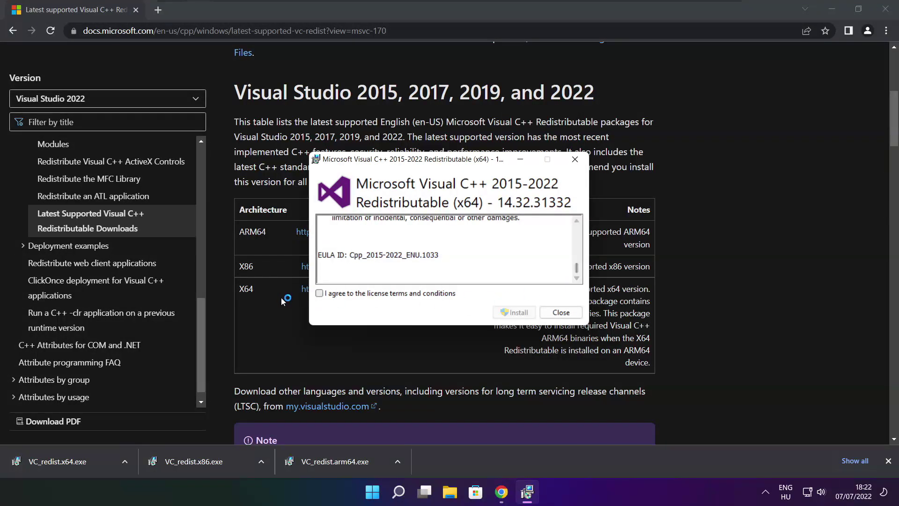
left_click(321, 294)
left_click(515, 313)
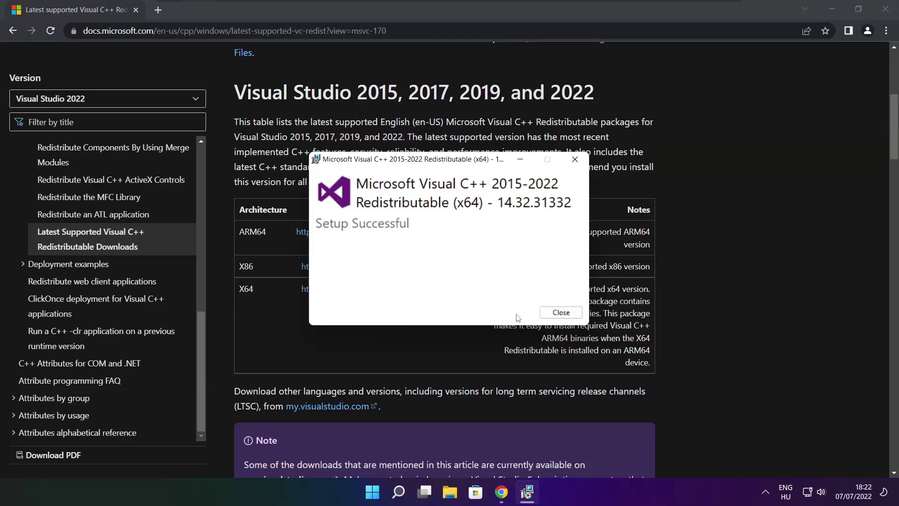
left_click(561, 313)
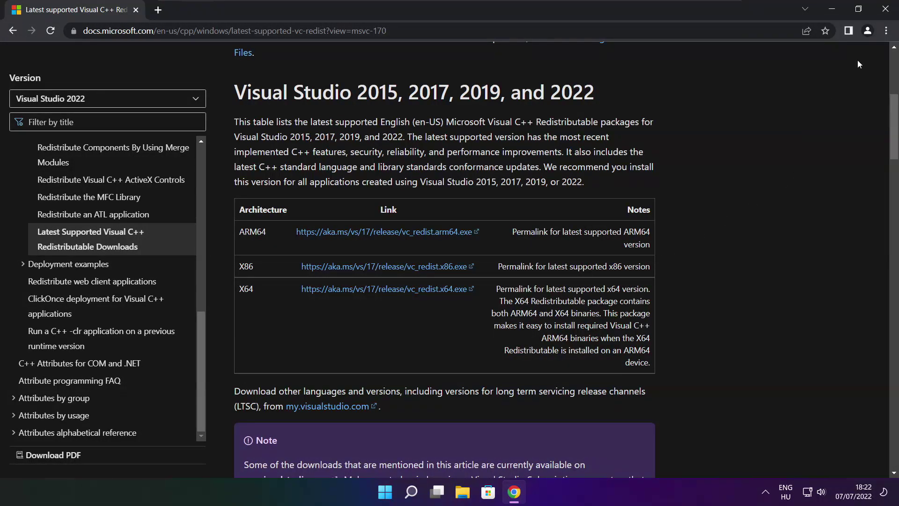
- Close Chrome and choose Restart from the Start menu's power options
left_click(887, 10)
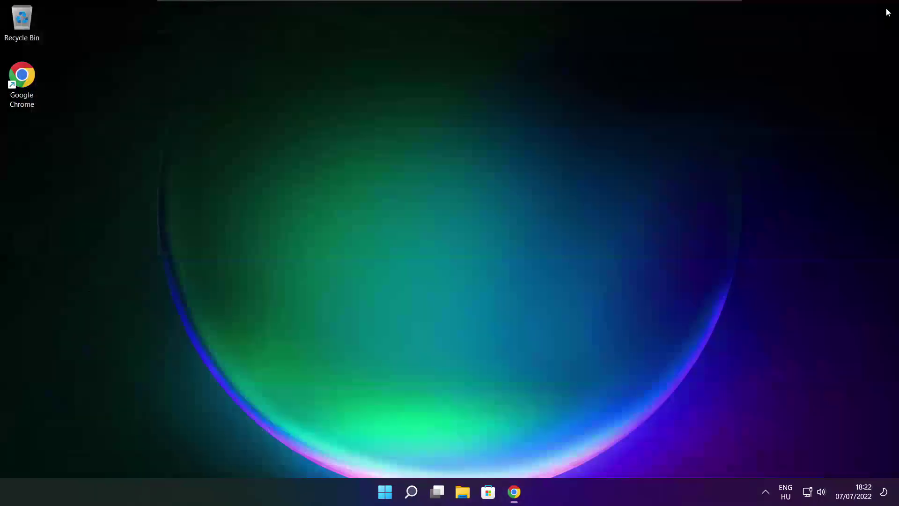
left_click(386, 492)
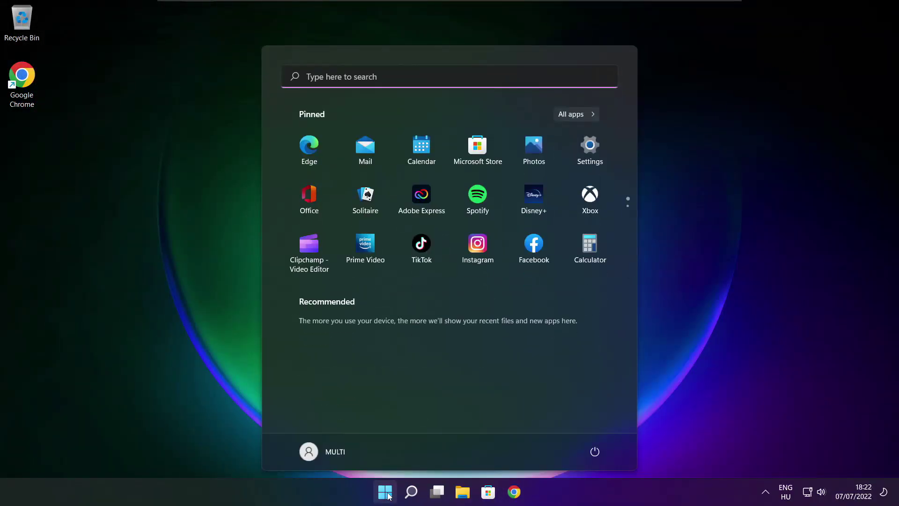
left_click(595, 452)
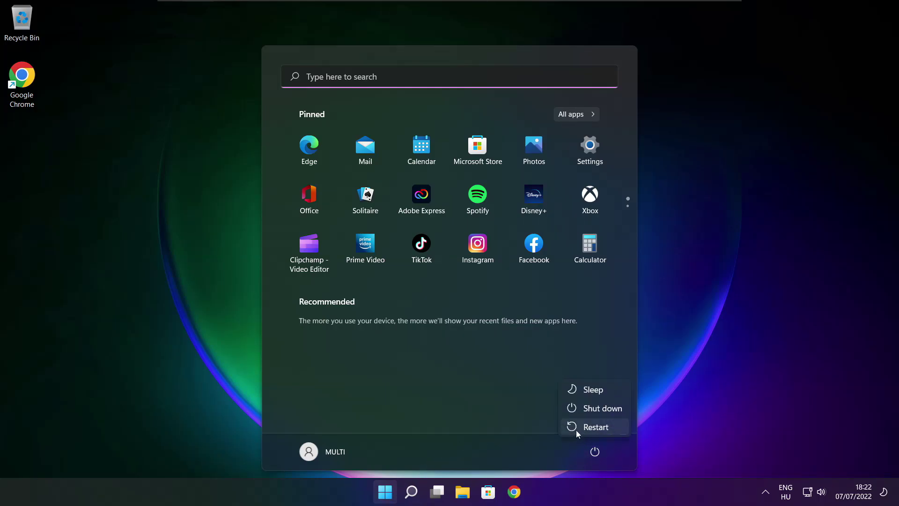
left_click(596, 427)
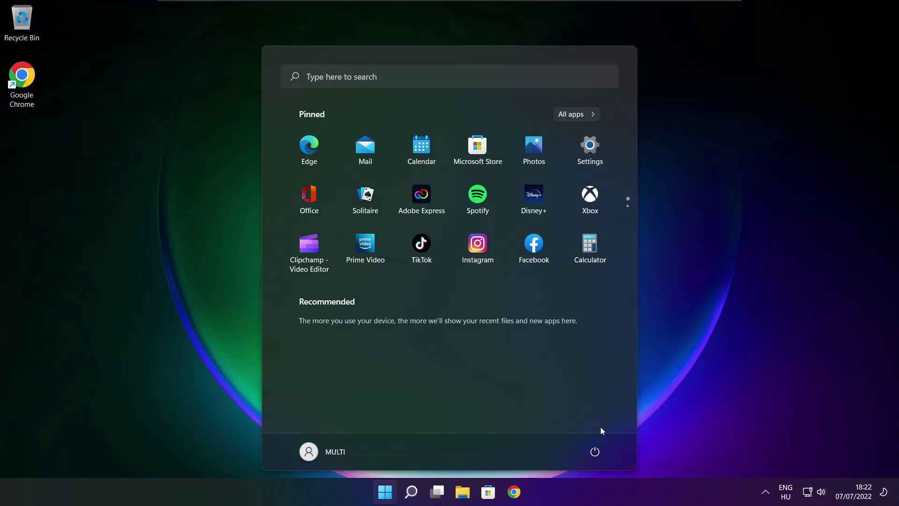